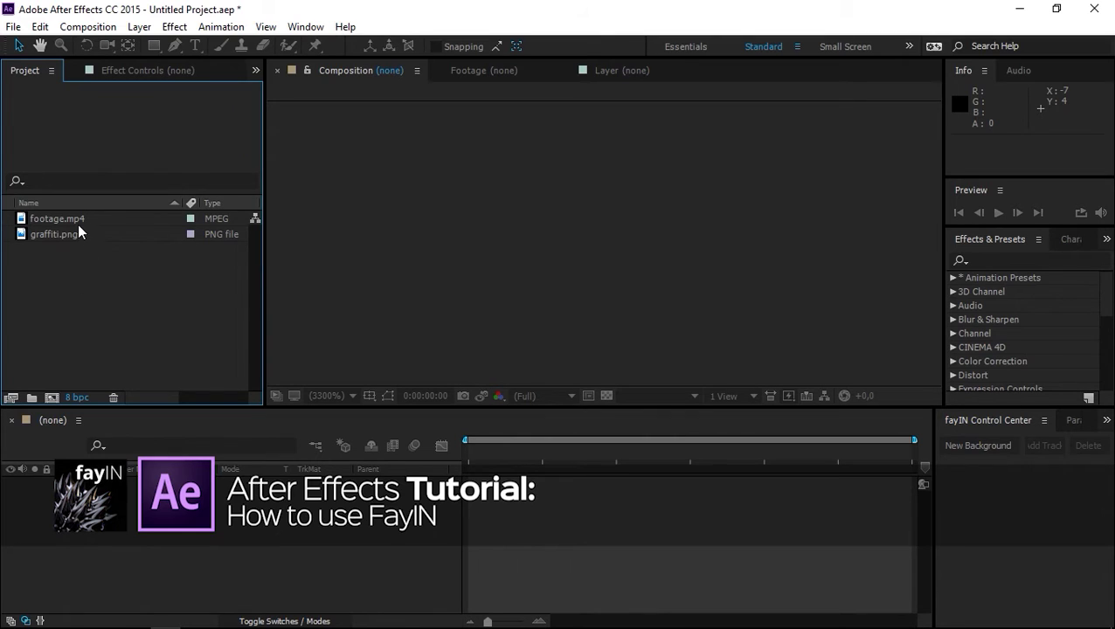
Build a composition from footage.mp4, apply fayIN as its background effect, and move about two seconds in
left_click_drag(78, 224, 51, 398)
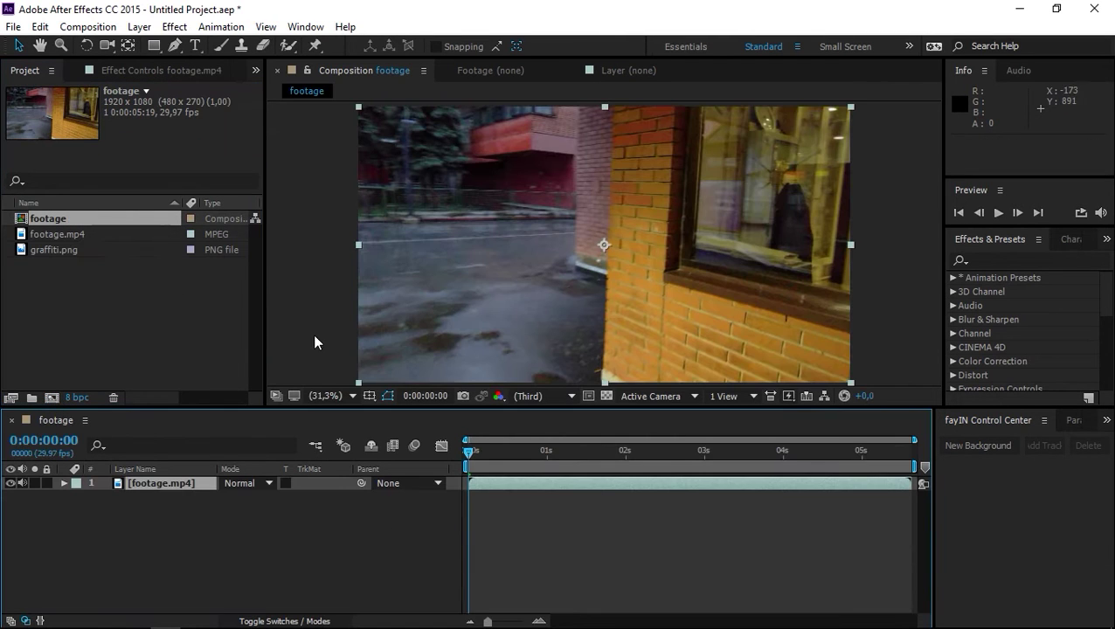
left_click(995, 260)
type("fay")
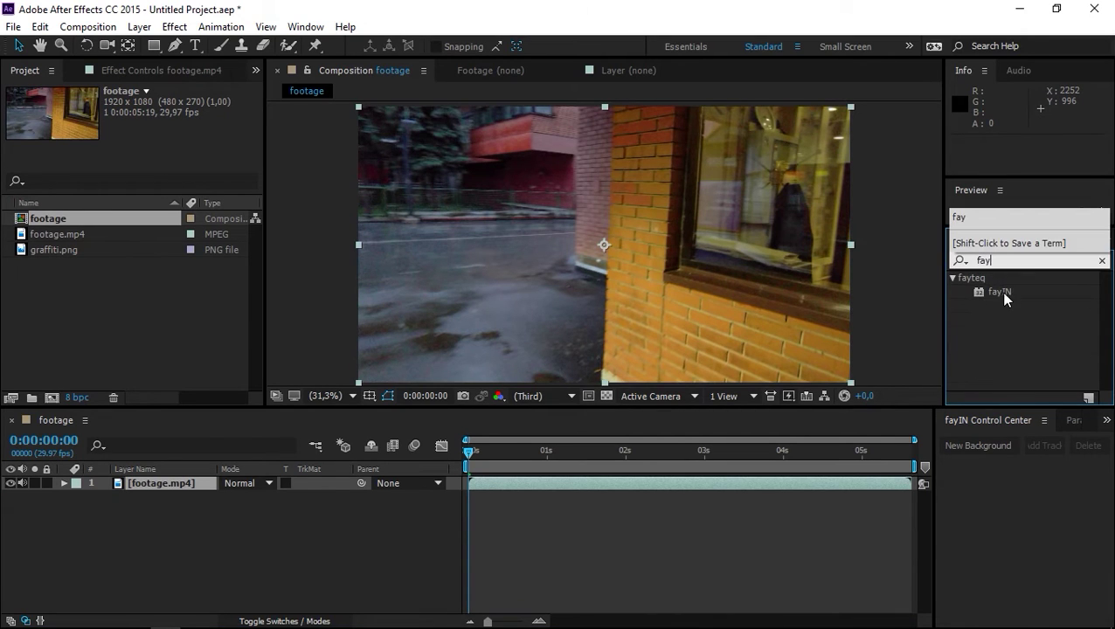
left_click_drag(1000, 292, 719, 310)
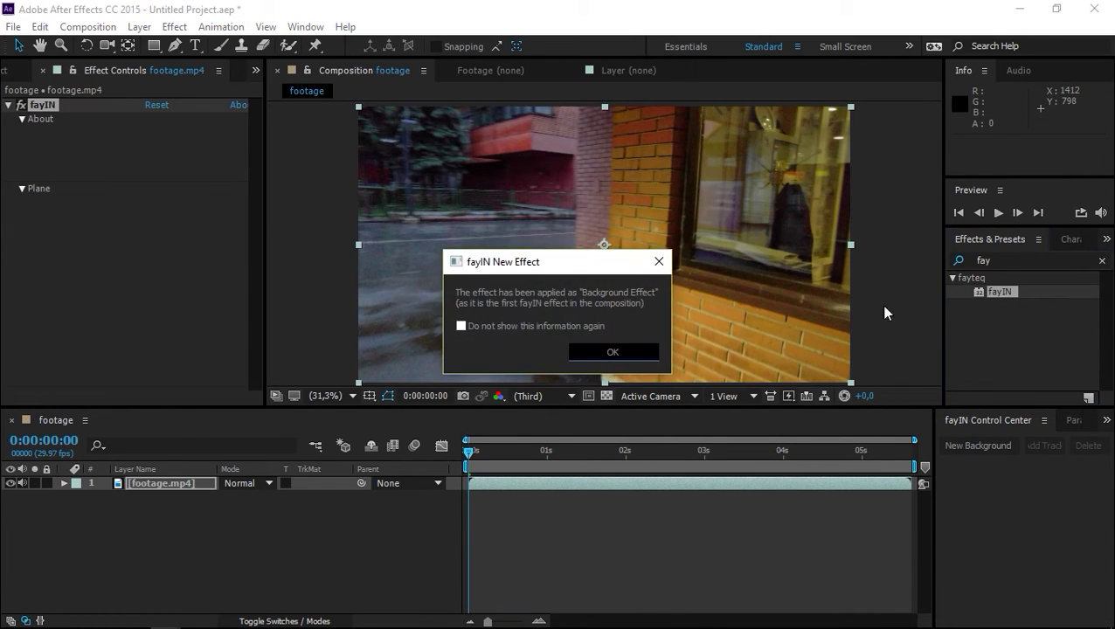
left_click(626, 351)
left_click(1102, 262)
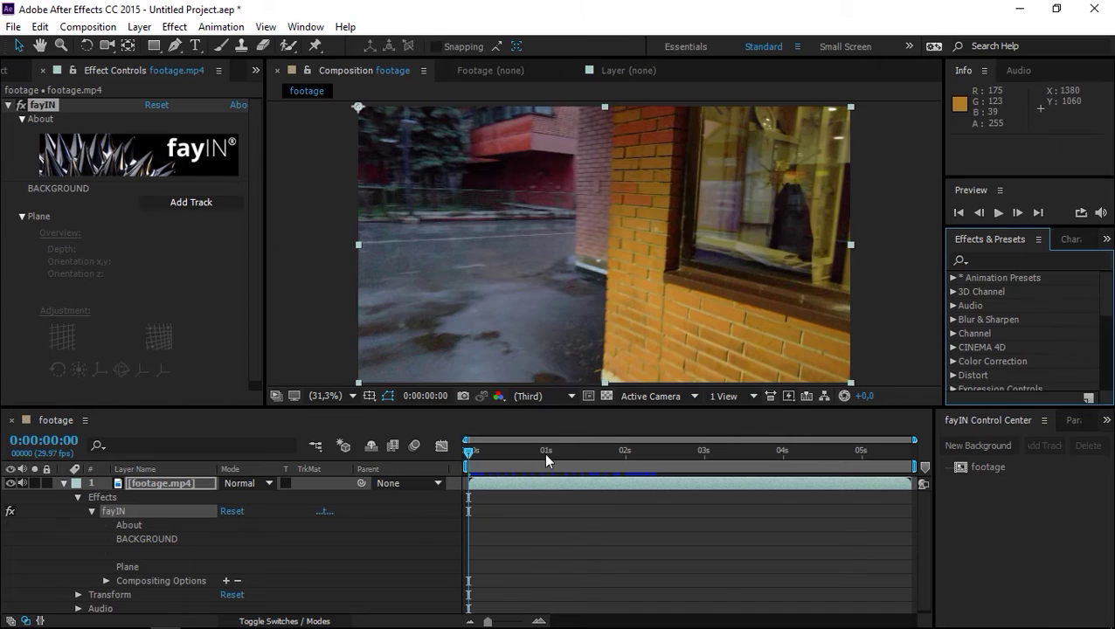
left_click_drag(546, 454, 669, 455)
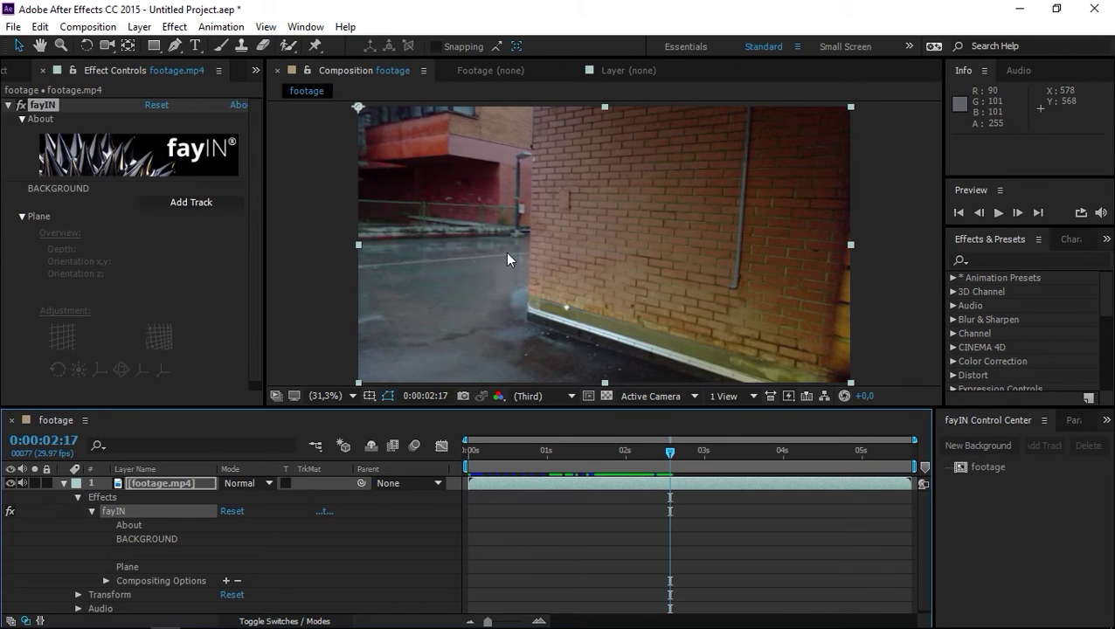
Add a rectangle region track and fit its four corners onto the brick wall
left_click(202, 201)
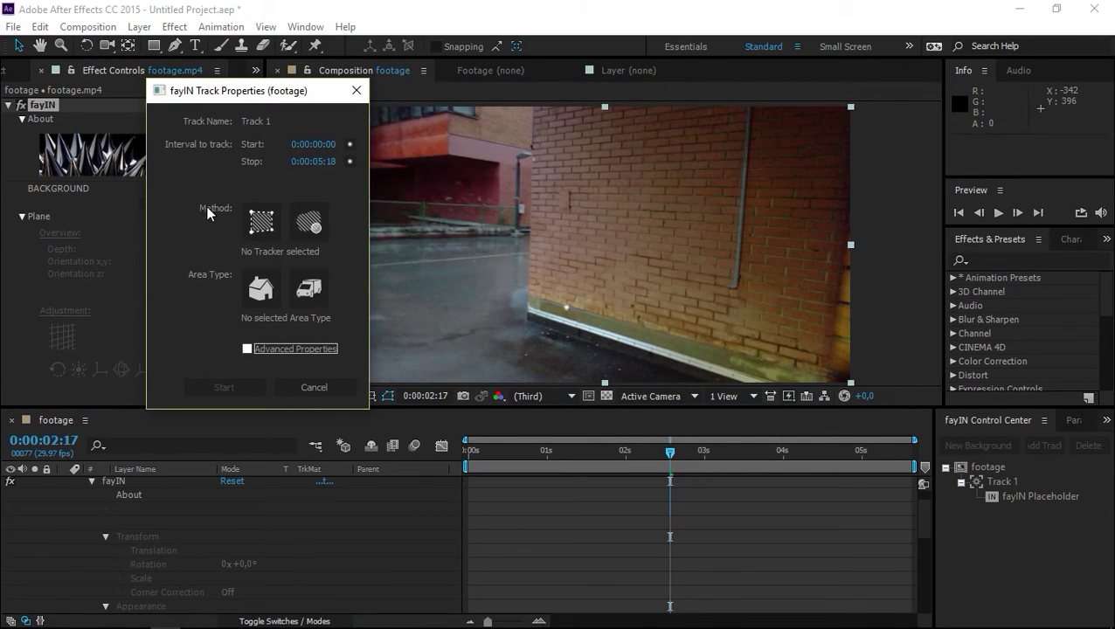
left_click(295, 222)
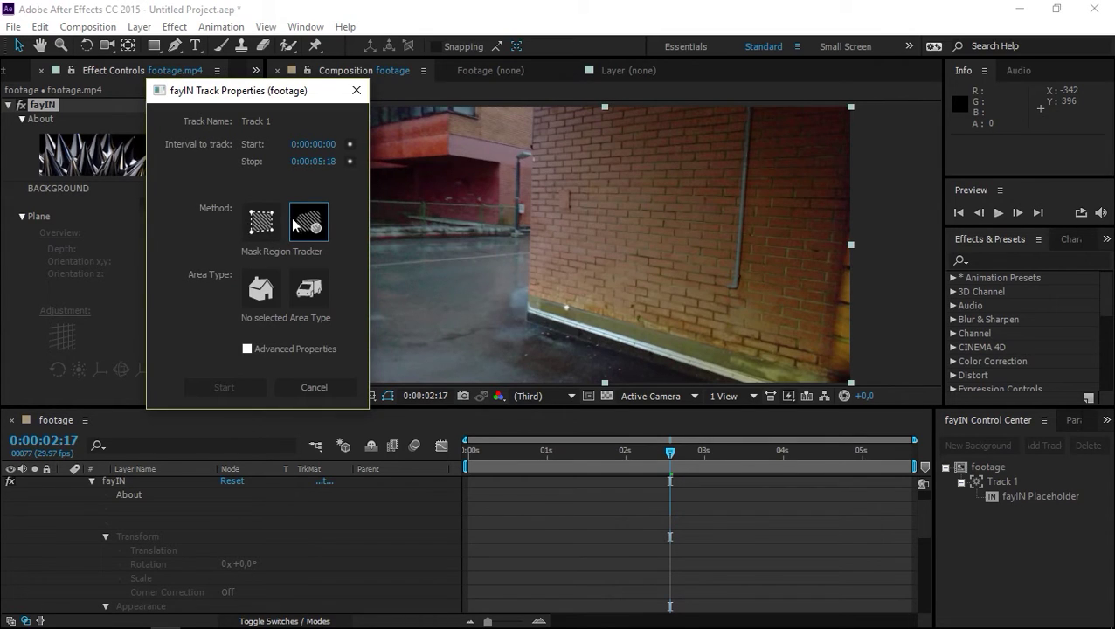
left_click(277, 229)
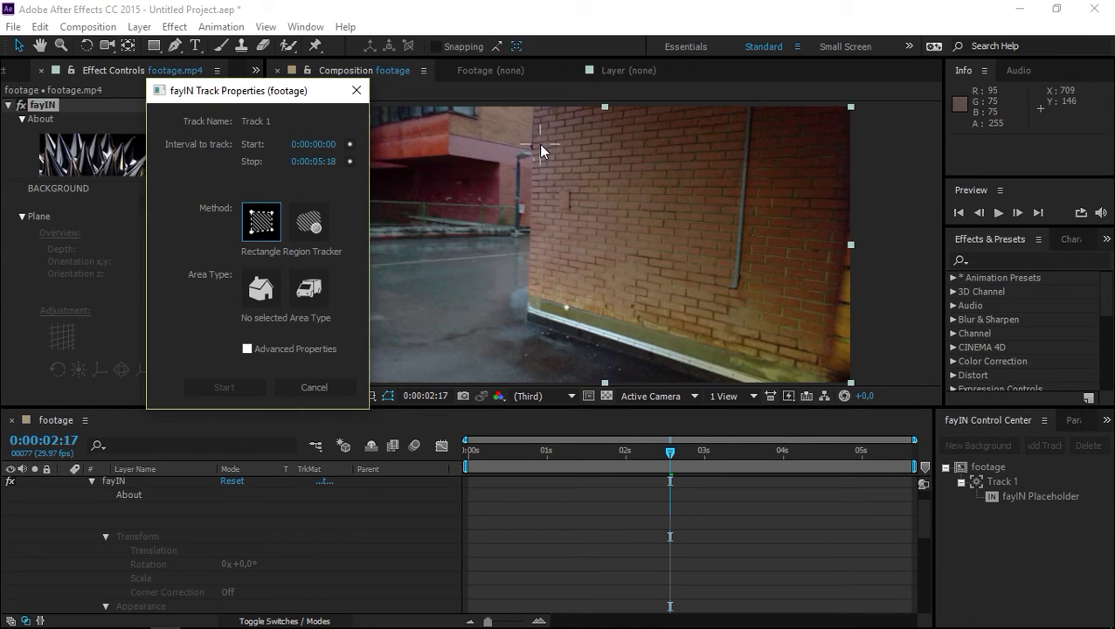
left_click_drag(539, 142, 737, 121)
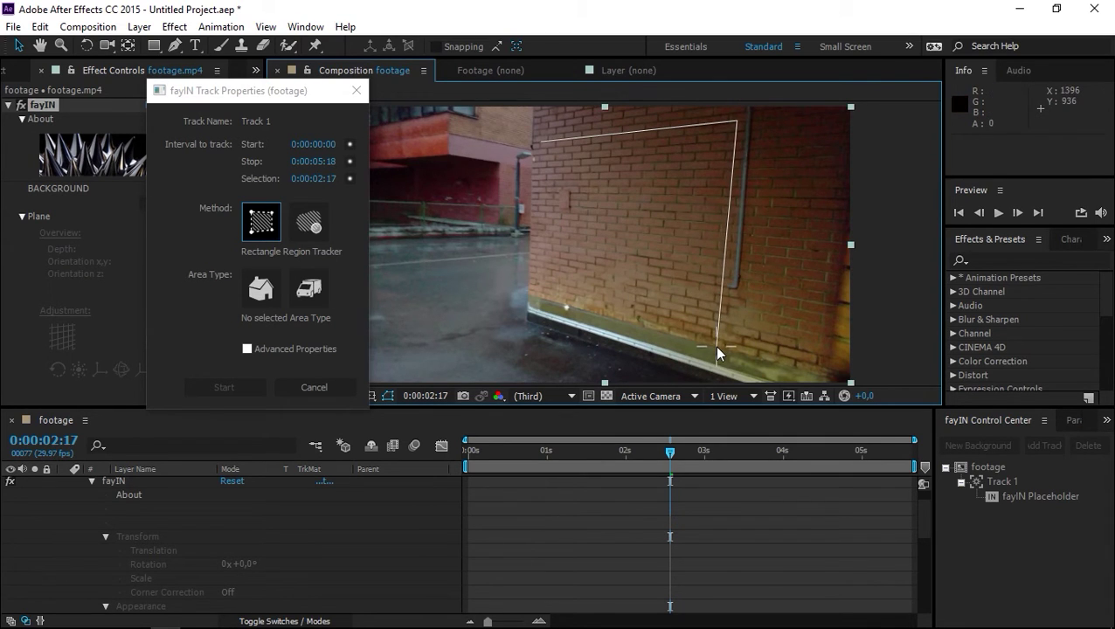
left_click(720, 347)
left_click(507, 318)
left_click_drag(507, 318, 535, 296)
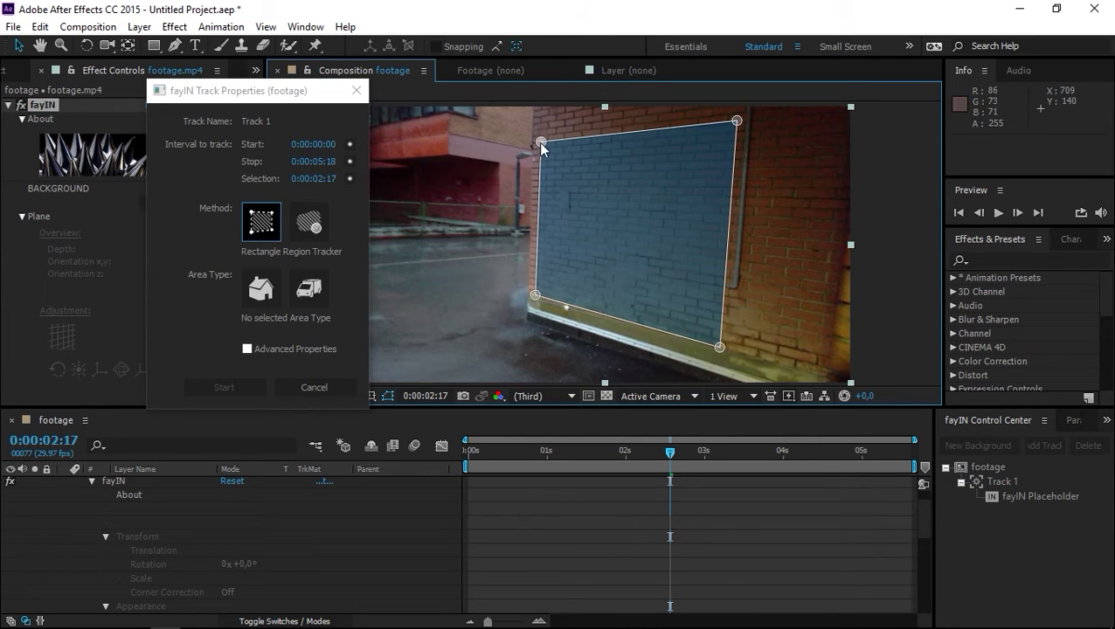
left_click_drag(538, 142, 538, 146)
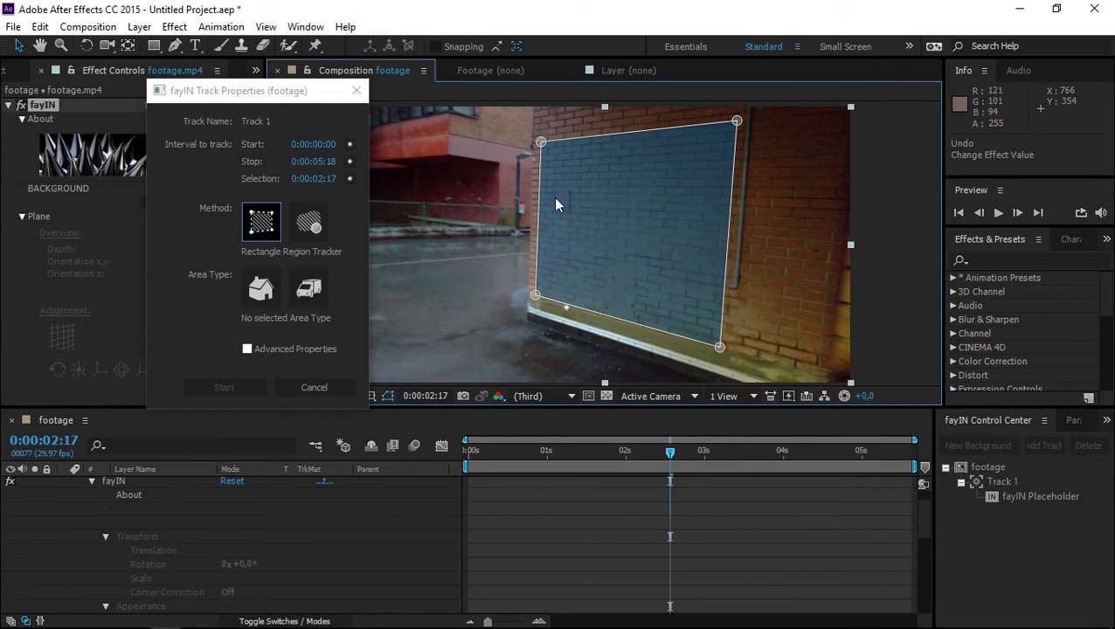
Set the track to Static Area and run the tracking through the clip
left_click(260, 290)
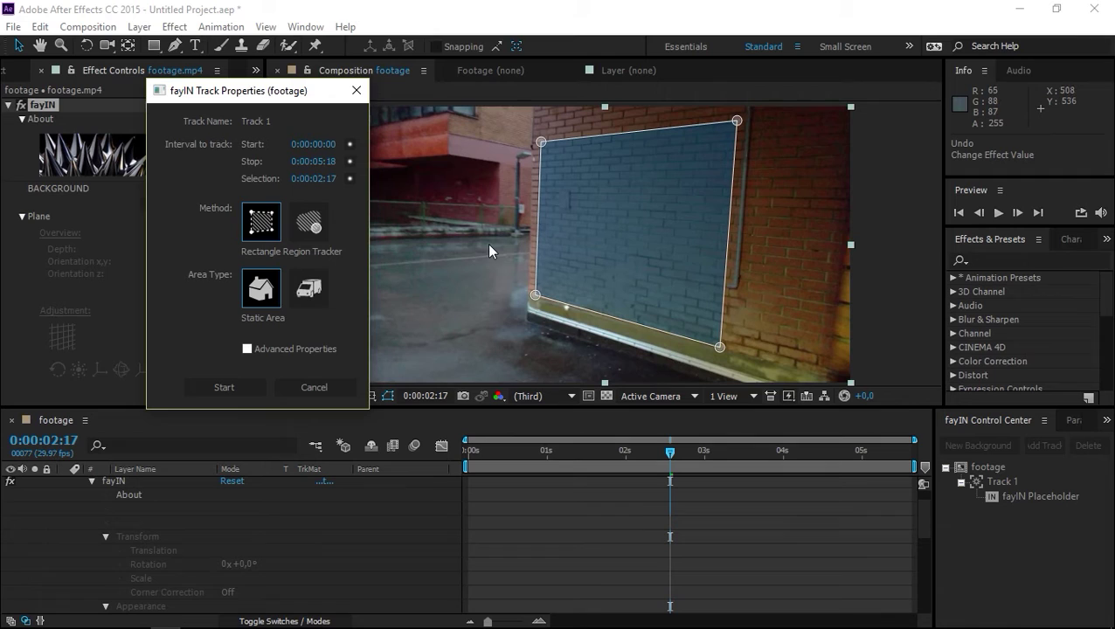
left_click(308, 290)
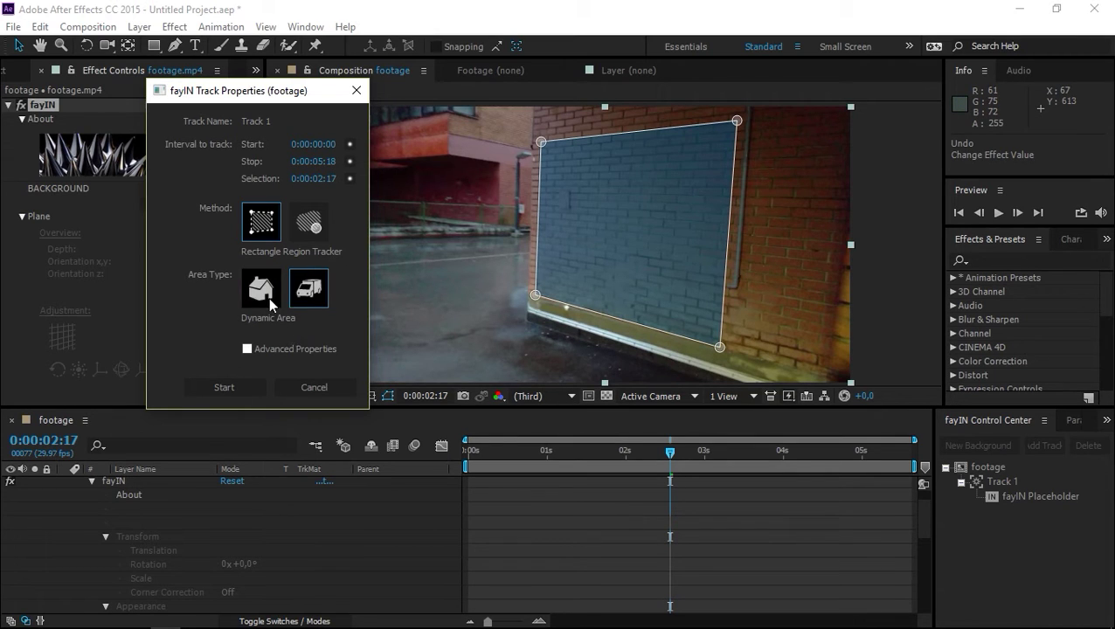
left_click(268, 297)
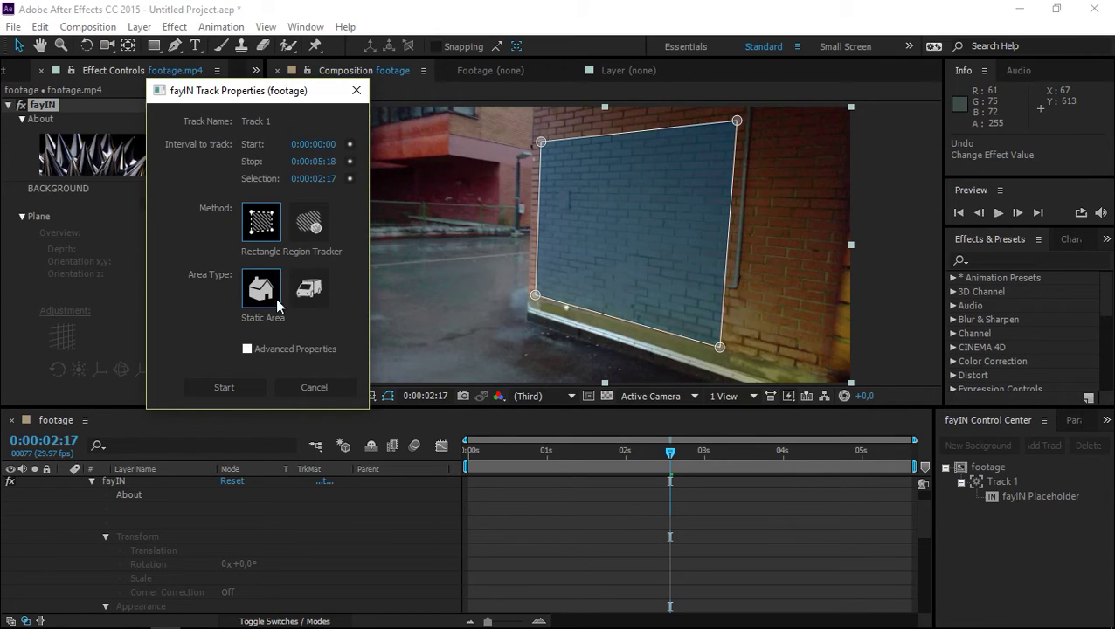
left_click(229, 387)
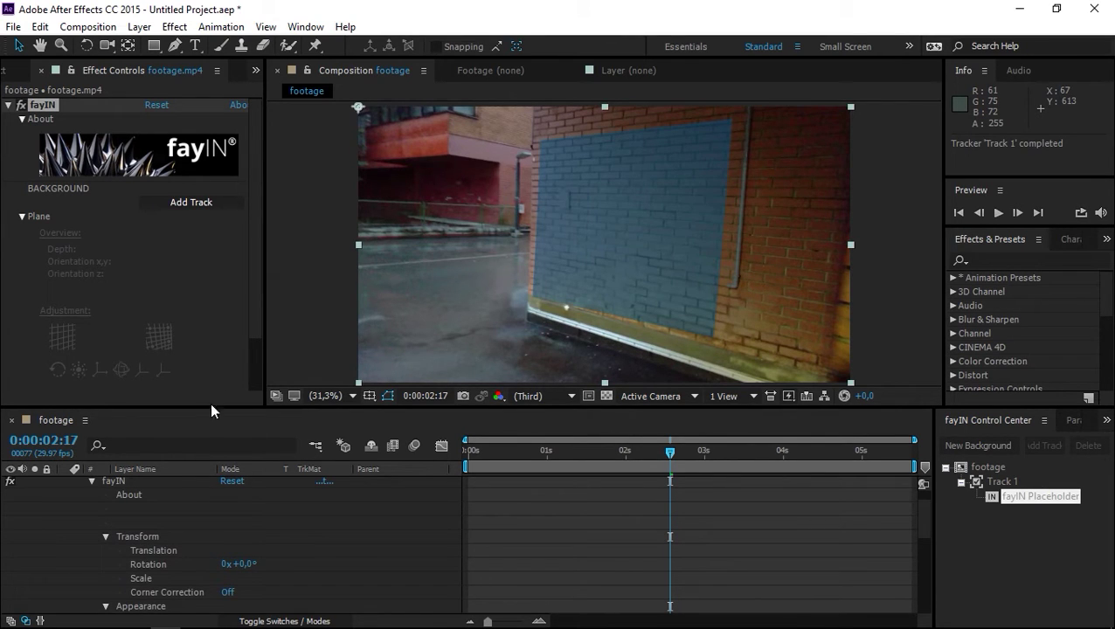
Set Plane Adjustment to Active on footage.mp4 and show the rotation gizmo over the wall
scroll(186, 504, "up", 5)
scroll(166, 498, "down", 2)
left_click(147, 494)
scroll(136, 304, "down", 2)
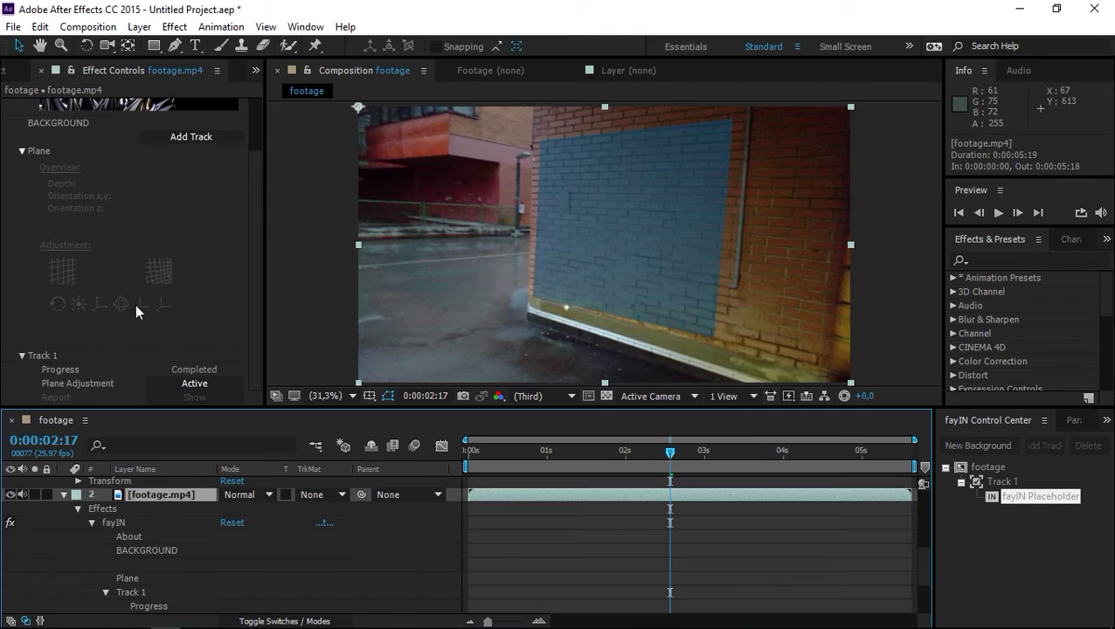
left_click(173, 384)
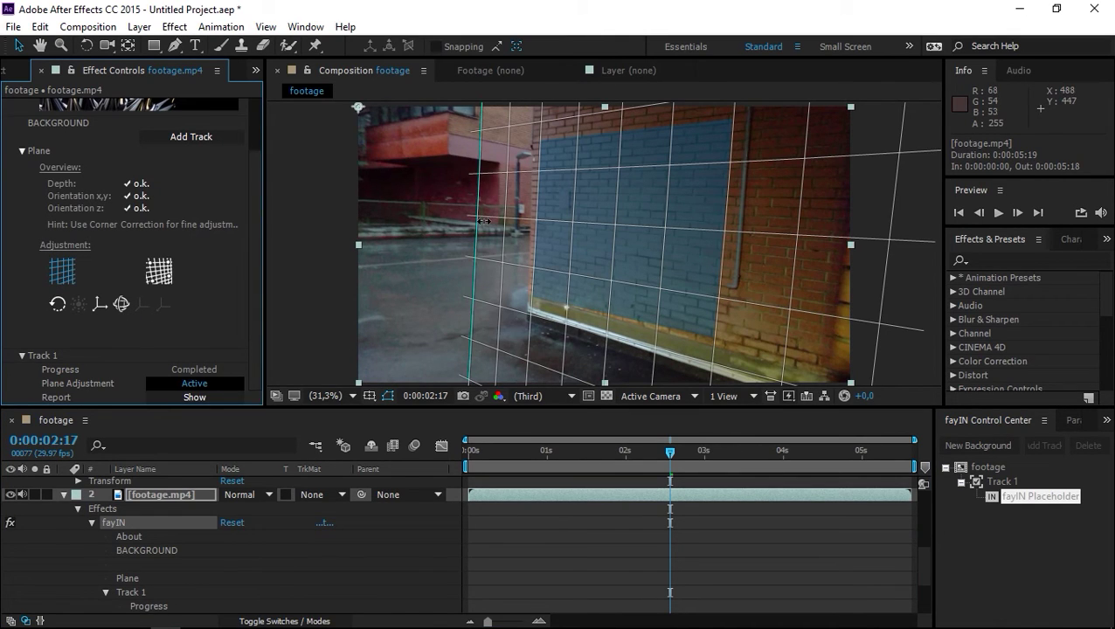
left_click(122, 304)
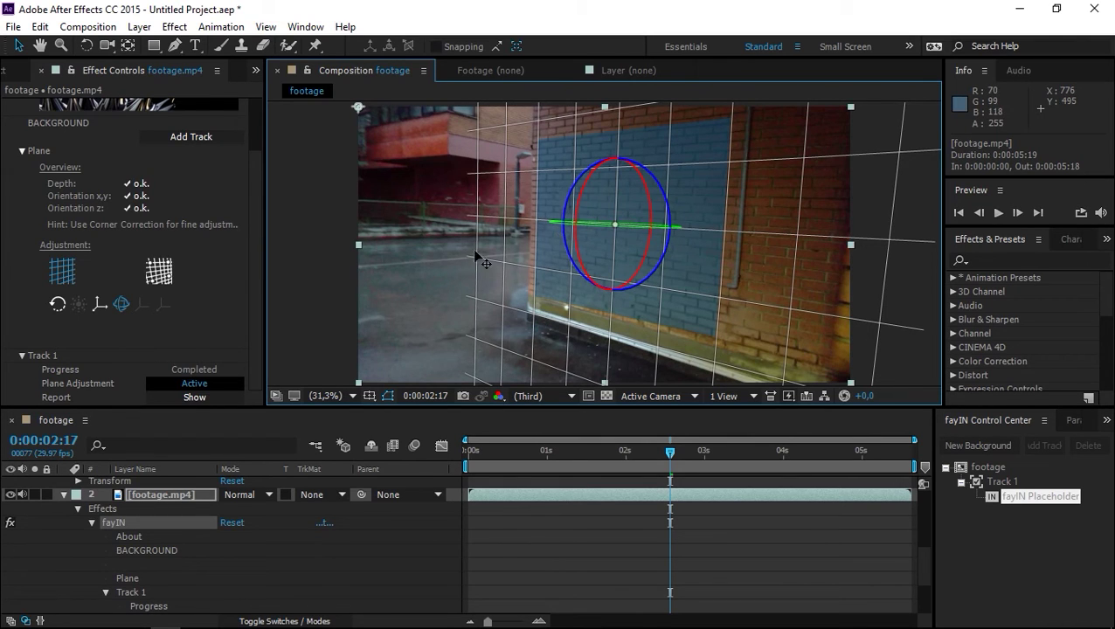
Collapse the fayIN effect settings, the footage.mp4 layer and the fayIN Placeholder layer
scroll(65, 220, "up", 2)
left_click(9, 107)
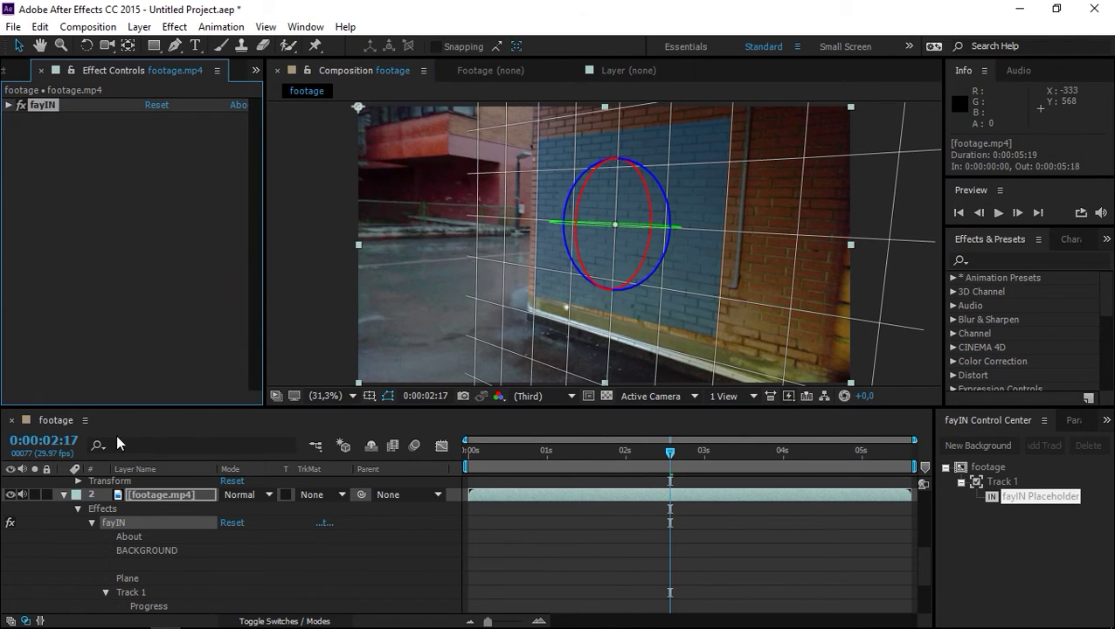
left_click(63, 495)
scroll(143, 537, "up", 3)
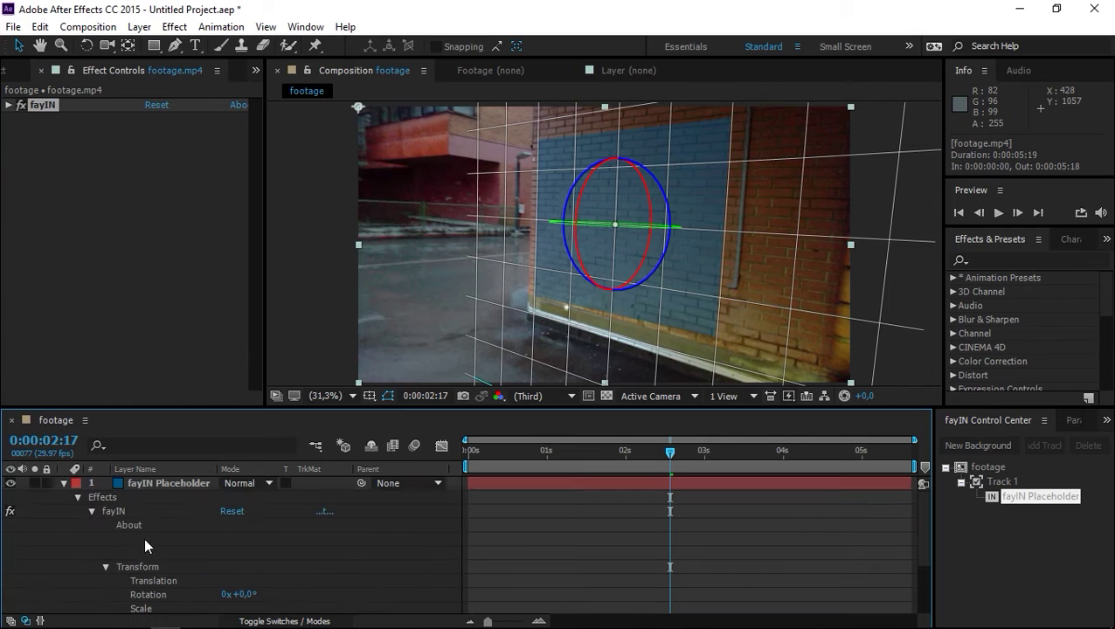
left_click(62, 483)
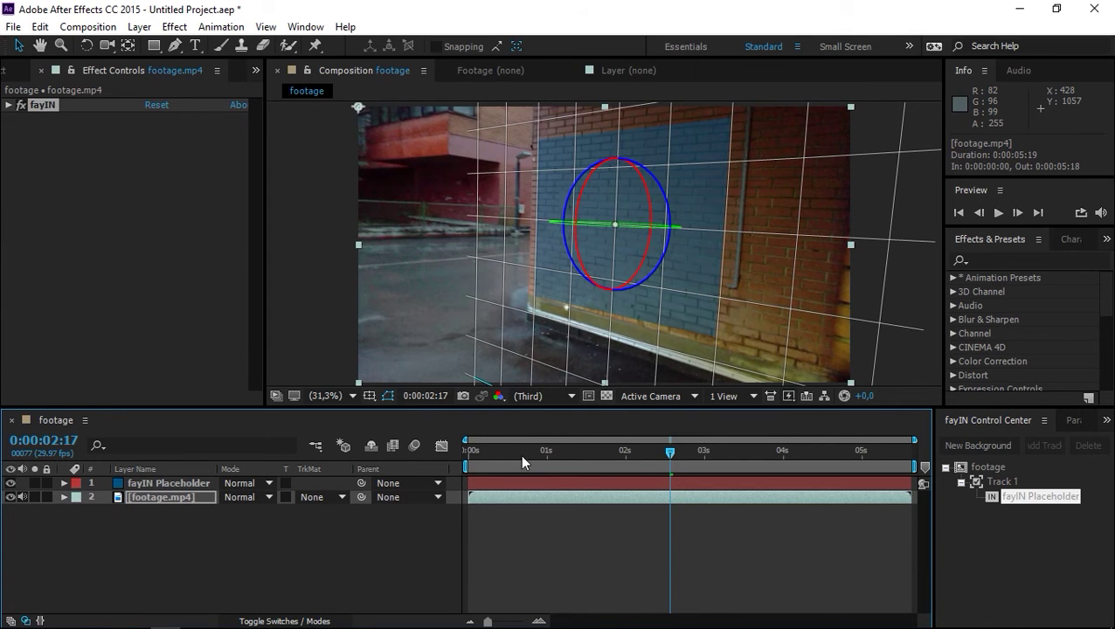
Preview the tracked composition from the start and stop at 0:00:00:10
key("Home")
key("space")
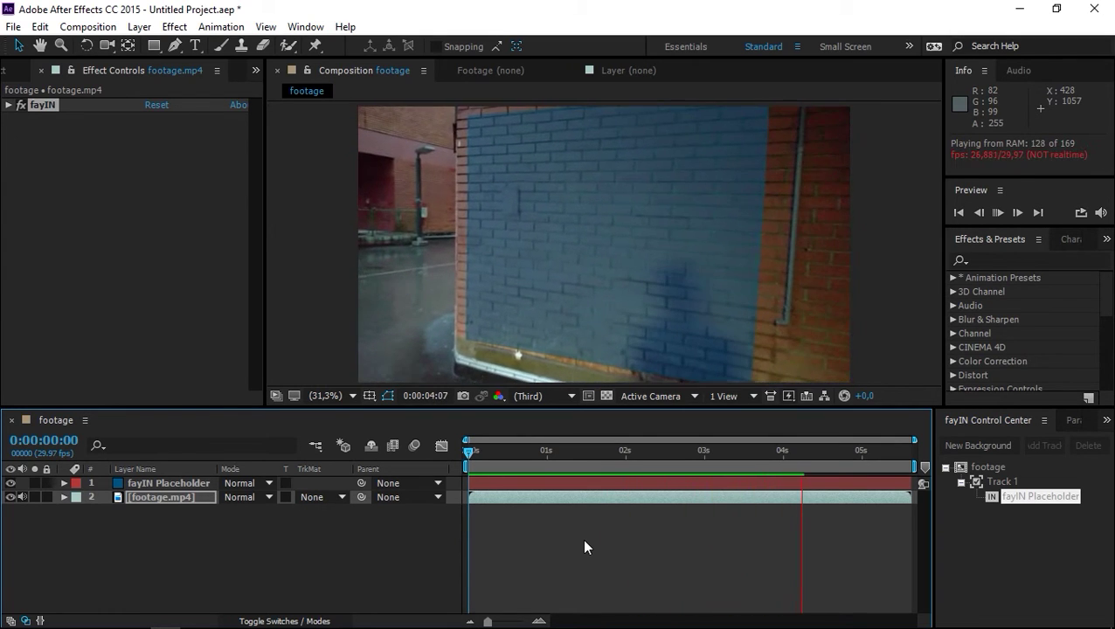
left_click(497, 461)
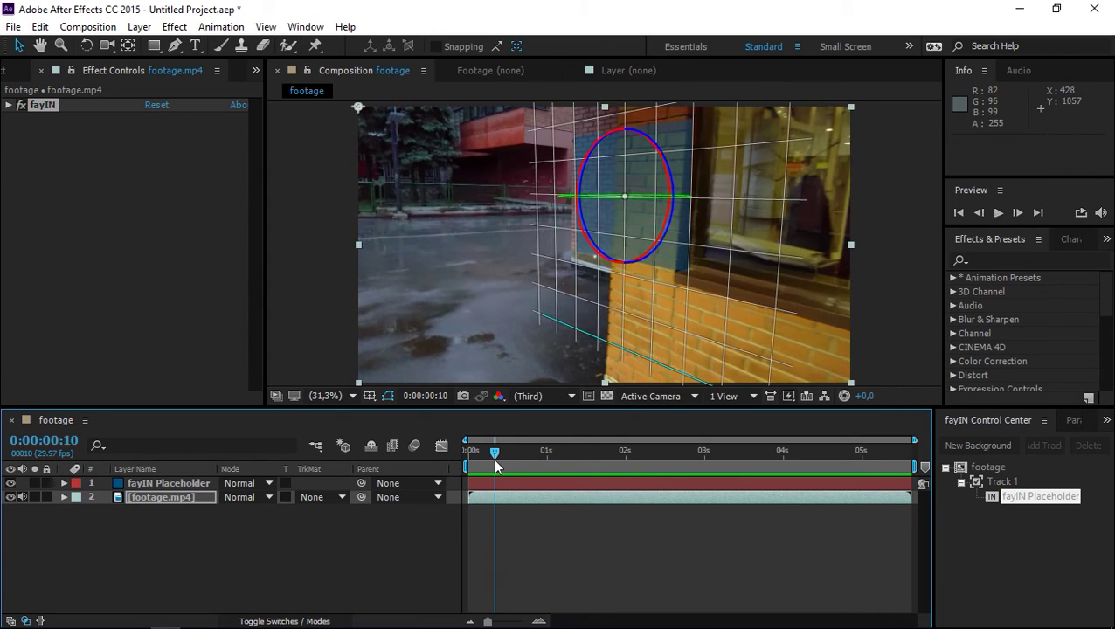
Replace the fayIN Placeholder insert with graffiti.png, declining to change its aspect ratio
right_click(1029, 500)
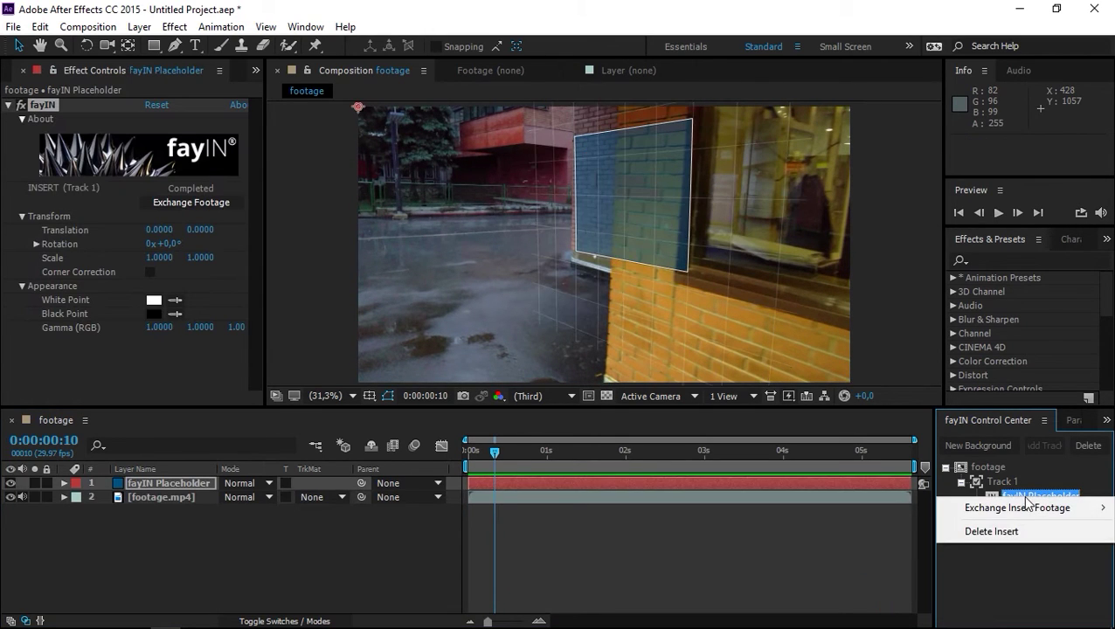
mouse_move(1021, 503)
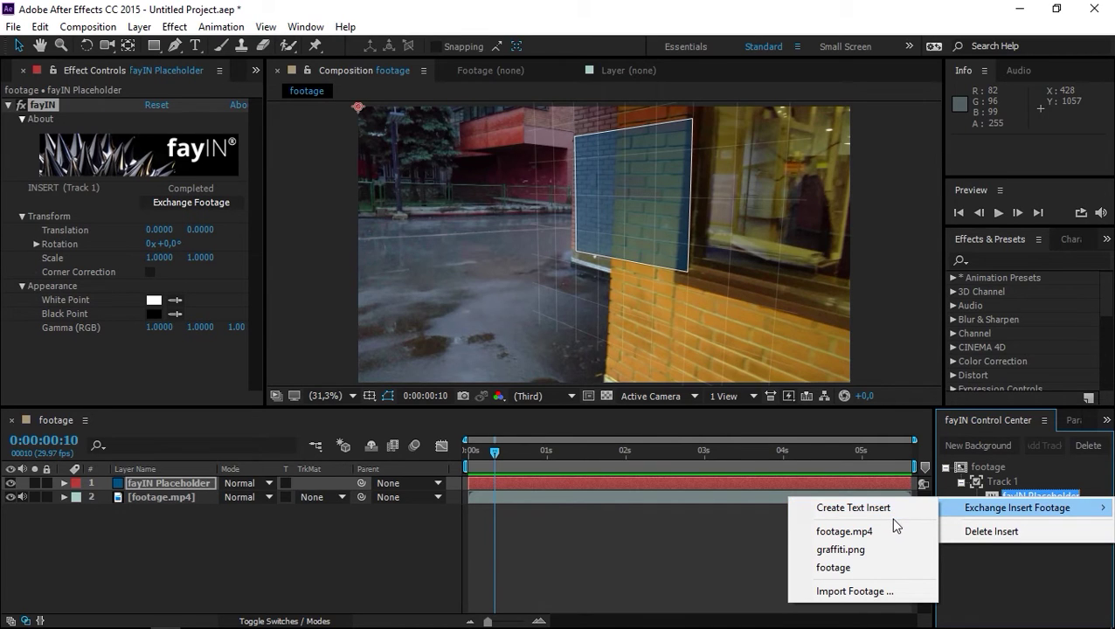
left_click(822, 551)
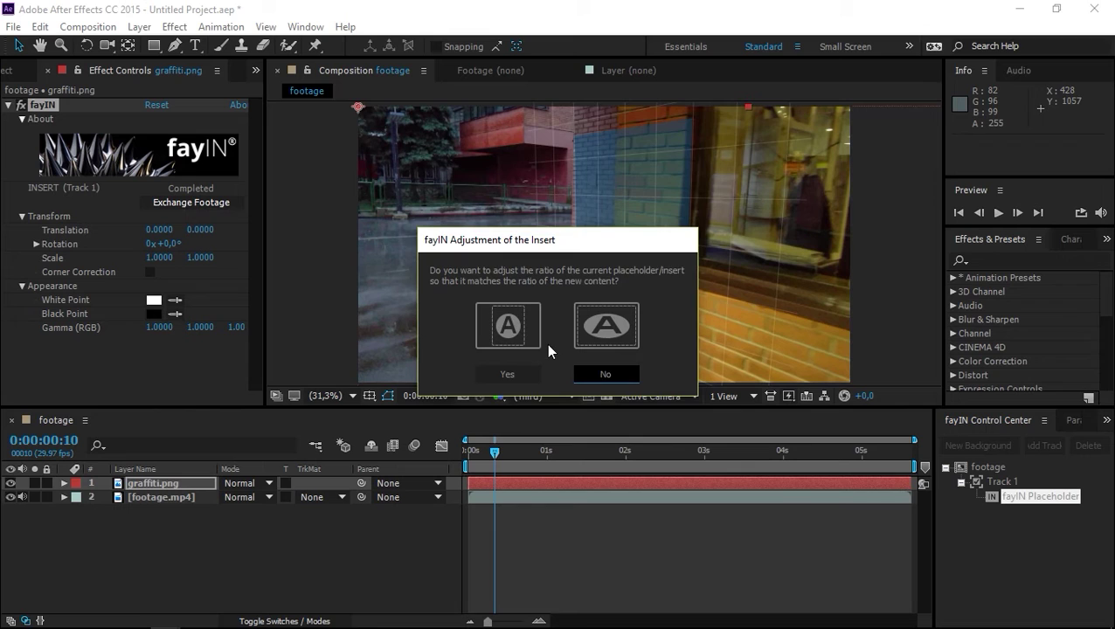
left_click(583, 373)
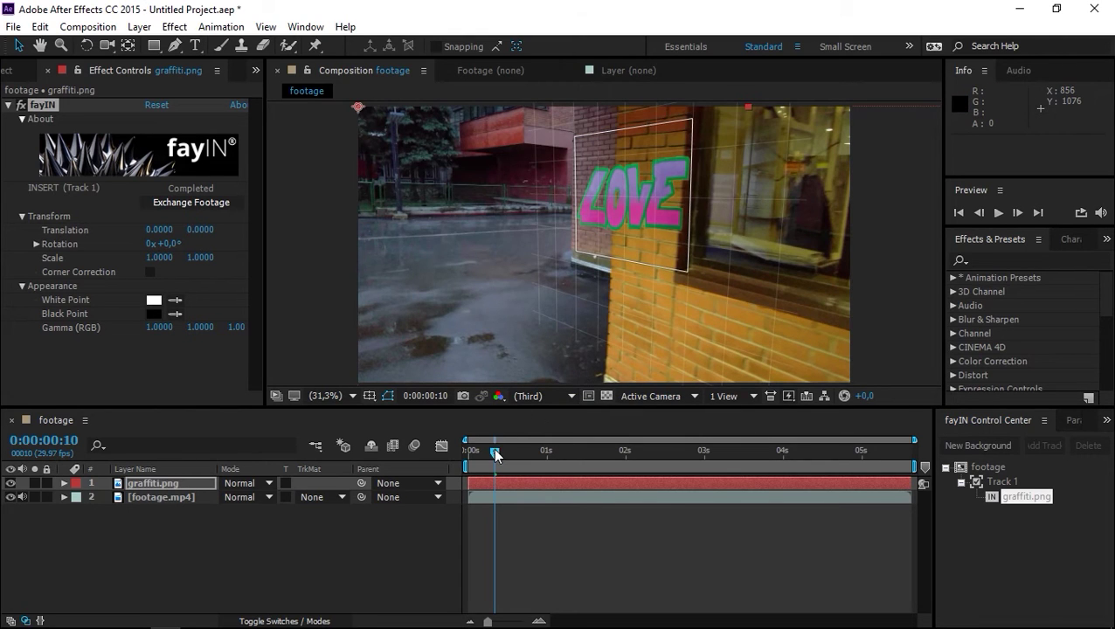
Scrub through the footage to check the LOVE graffiti tracking on the wall
left_click_drag(495, 453, 468, 461)
left_click(140, 496)
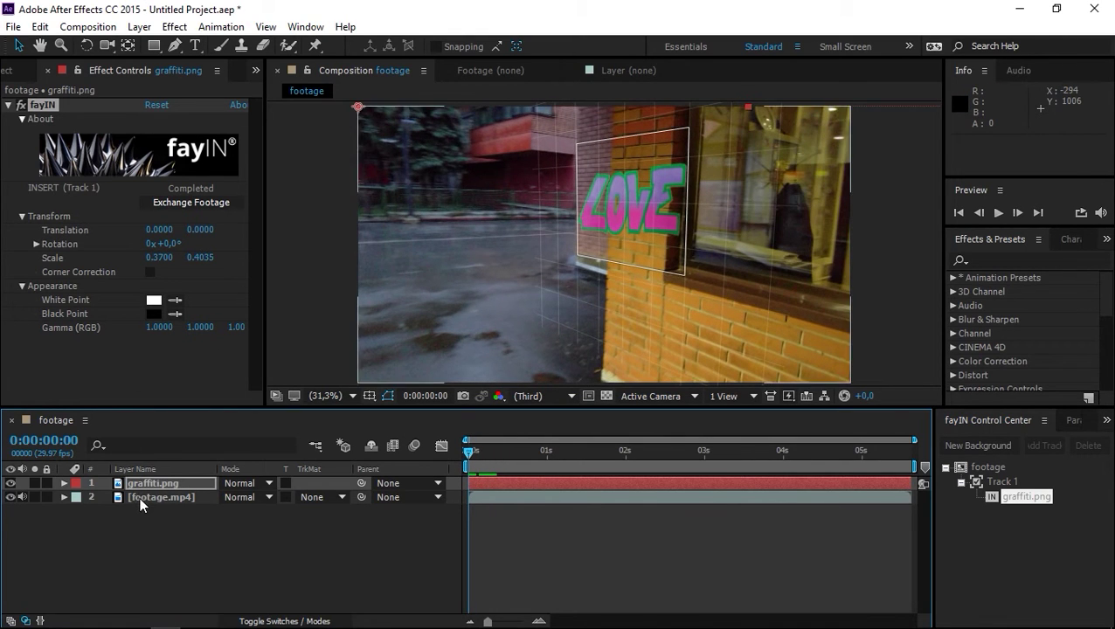
left_click(8, 105)
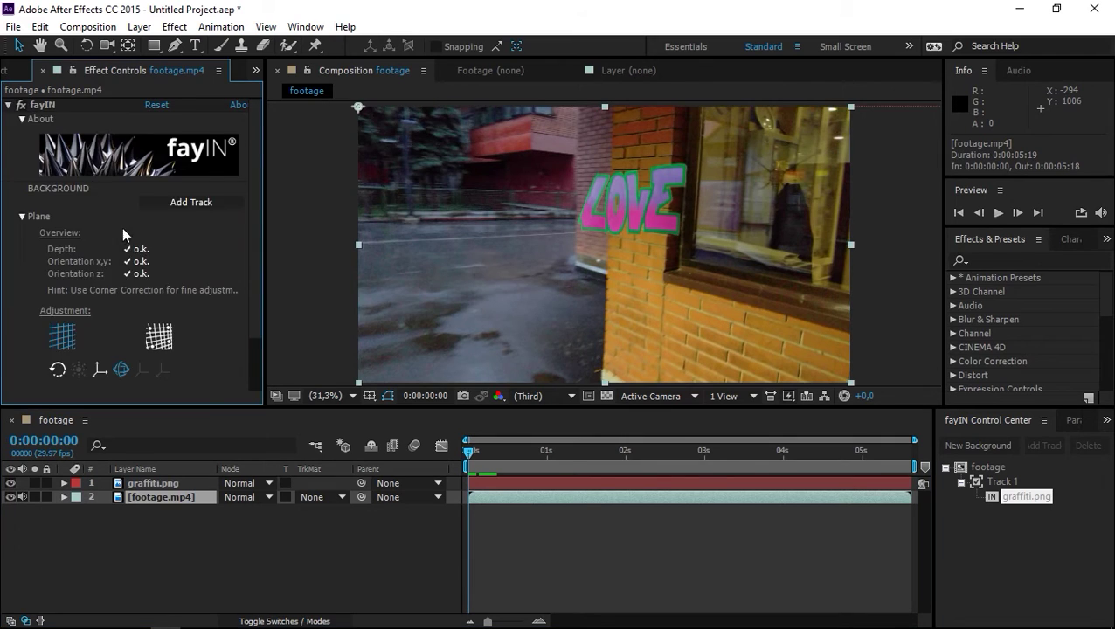
scroll(124, 236, "down", 3)
scroll(131, 304, "up", 3)
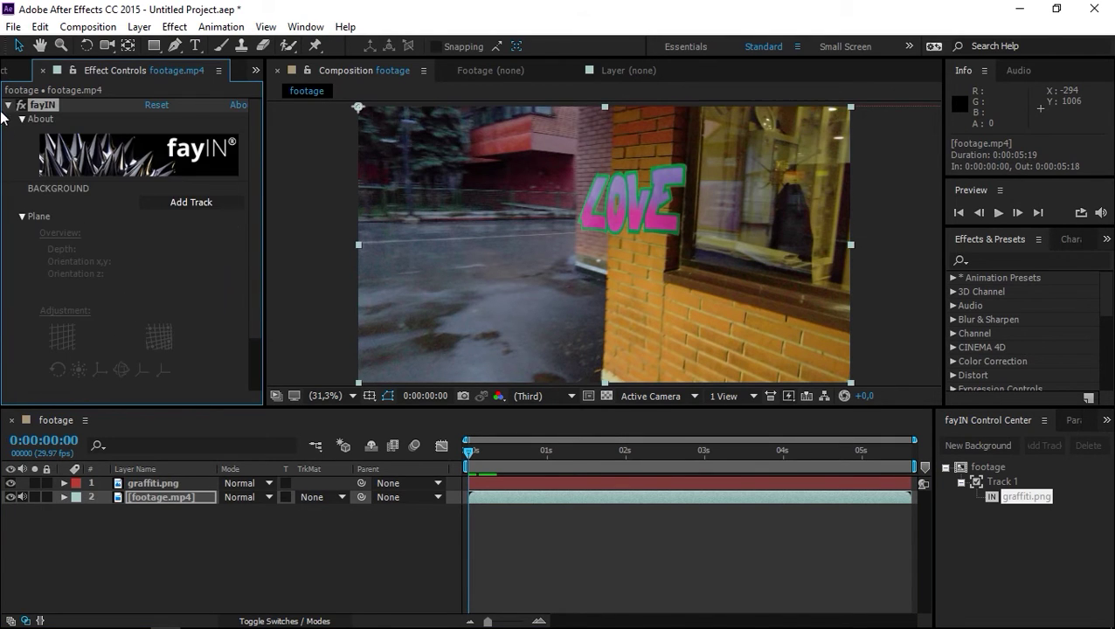
left_click(9, 105)
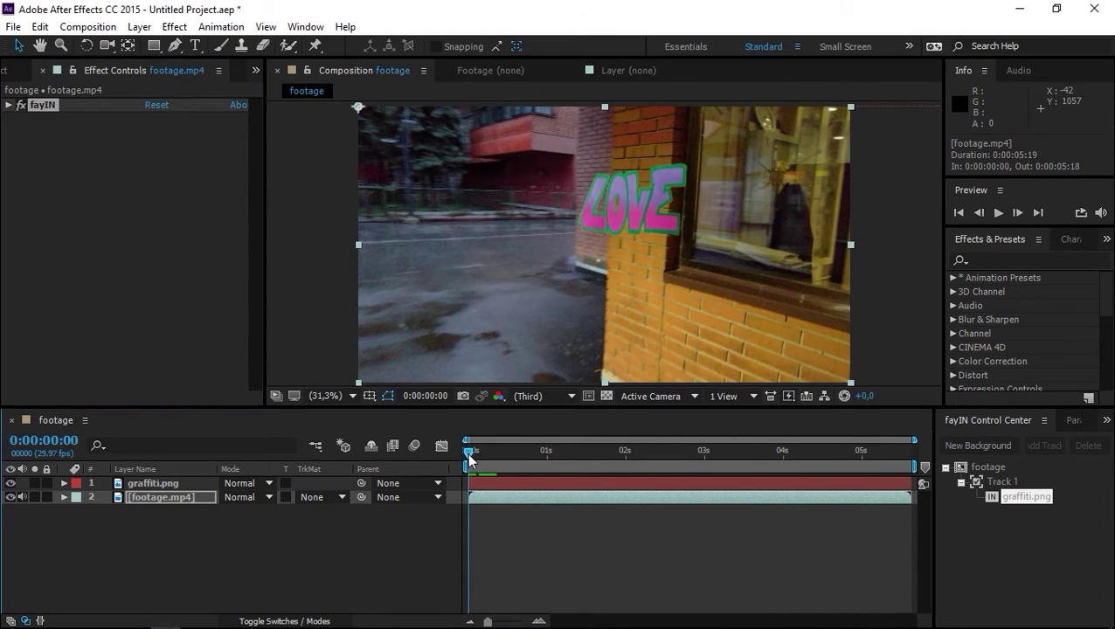
left_click_drag(467, 452, 514, 467)
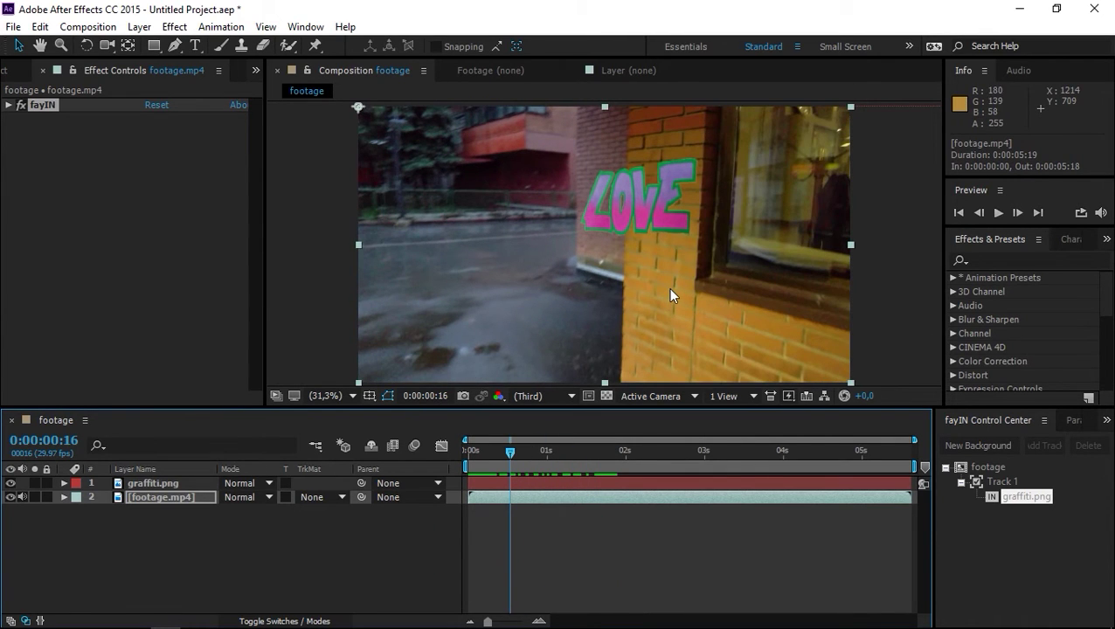
Duplicate footage.mp4, move the copy above graffiti.png, and hide it
left_click(166, 497)
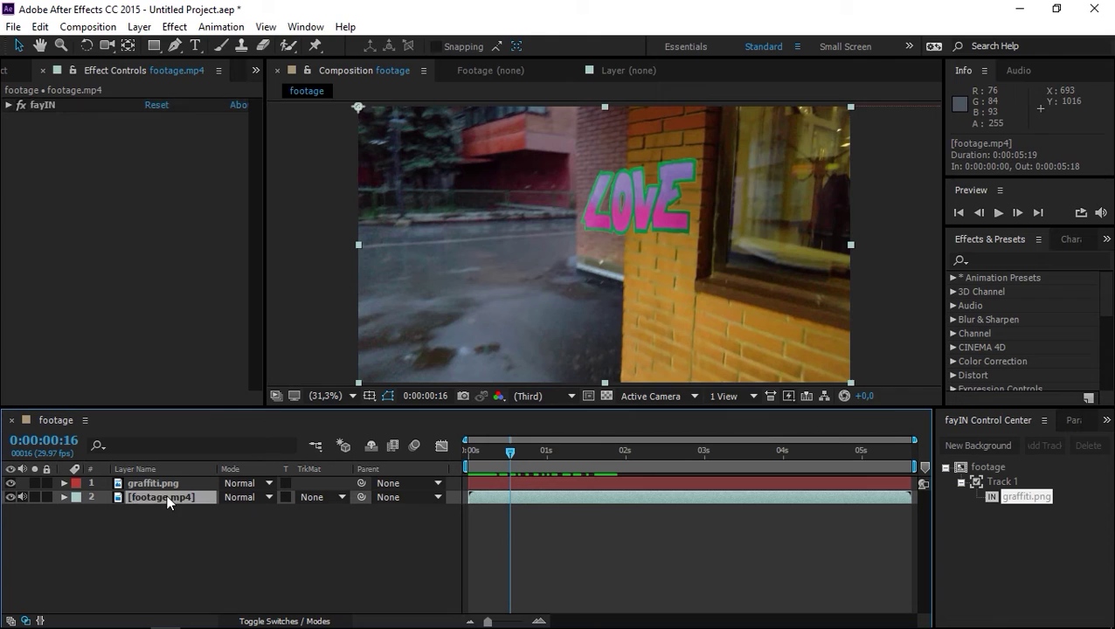
key("ctrl+d")
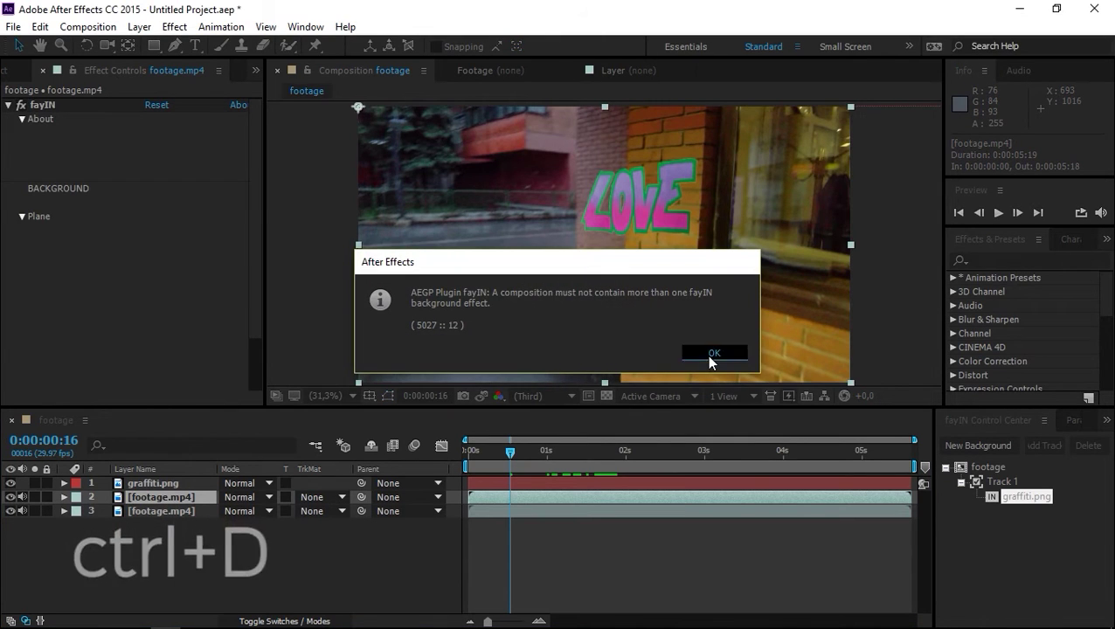
left_click(706, 355)
left_click_drag(161, 494, 169, 483)
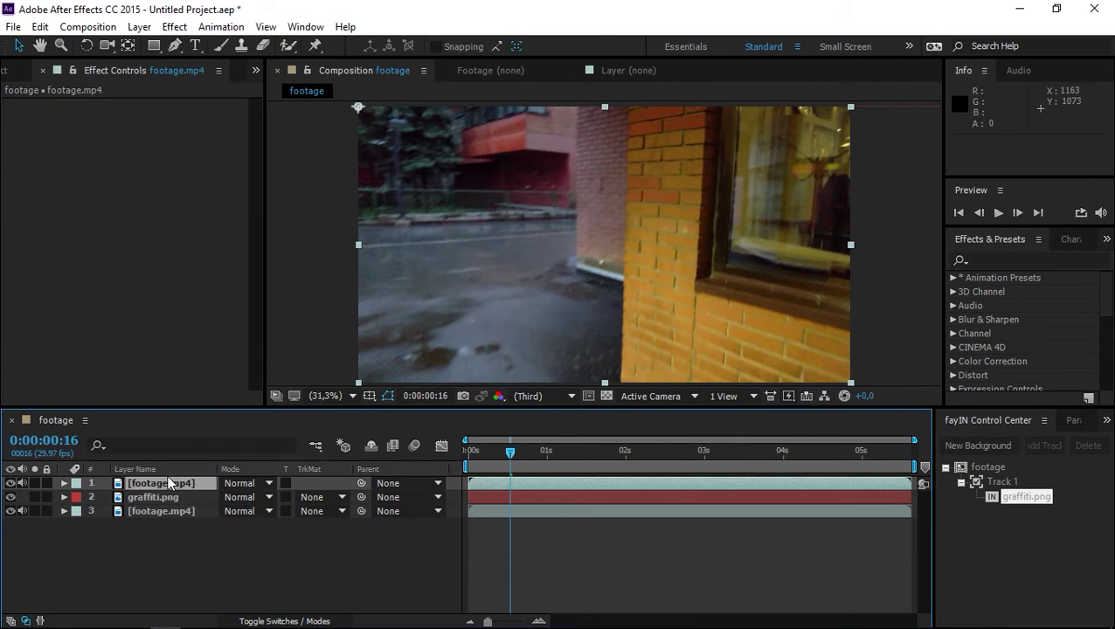
left_click_drag(510, 454, 625, 455)
left_click(10, 483)
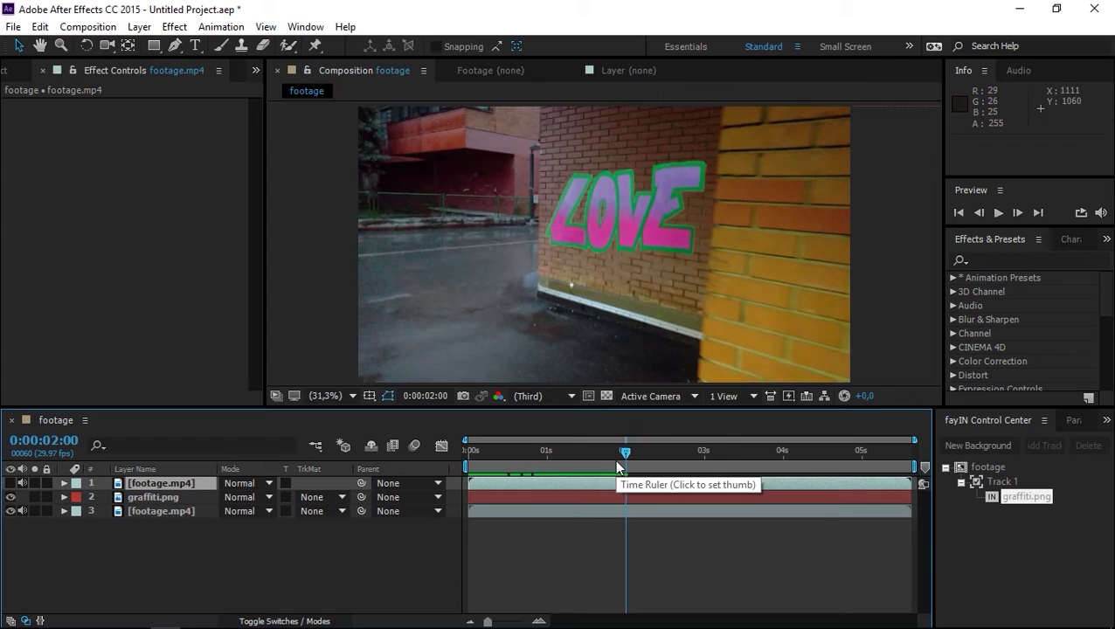
Split the top copy at 0:00:02:00 and delete the part after it
key("ctrl+shift+d")
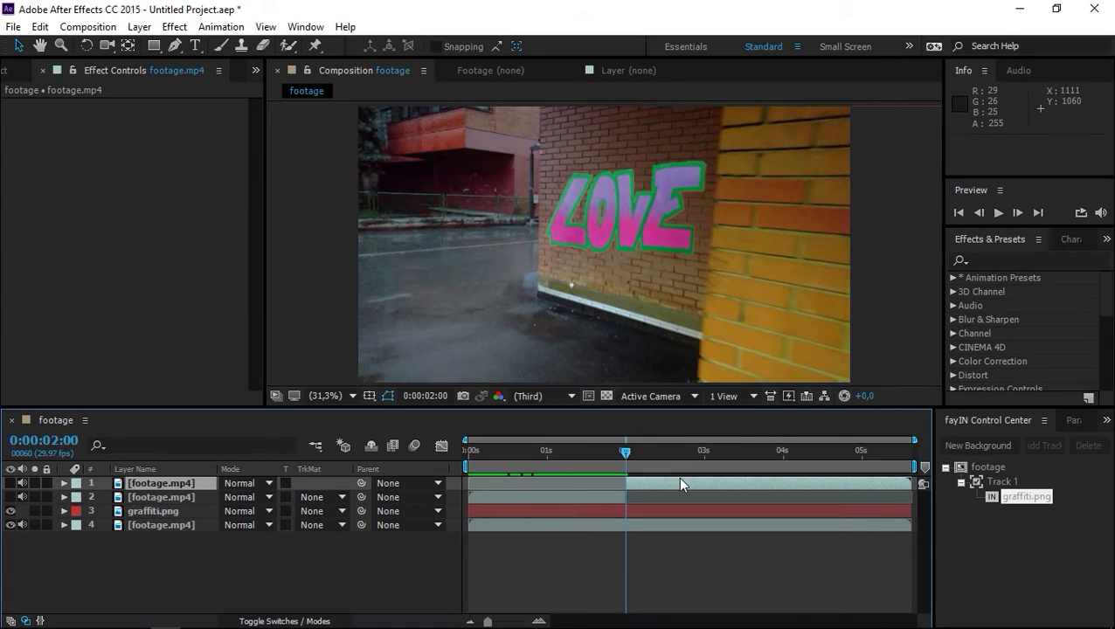
left_click(682, 479)
key("Delete")
left_click(531, 455)
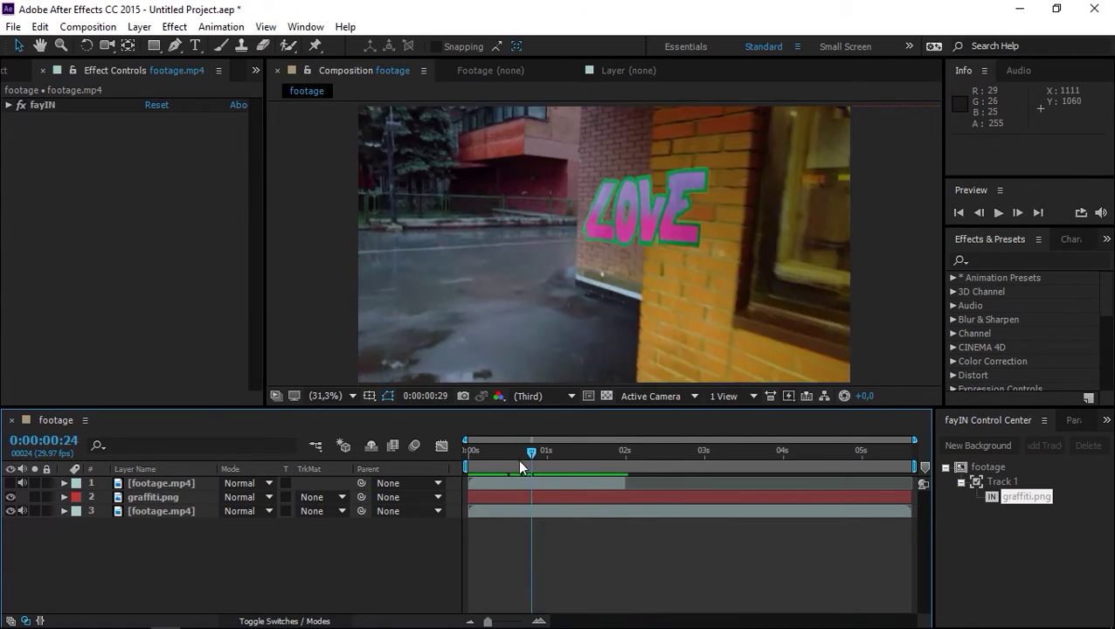
left_click(495, 454)
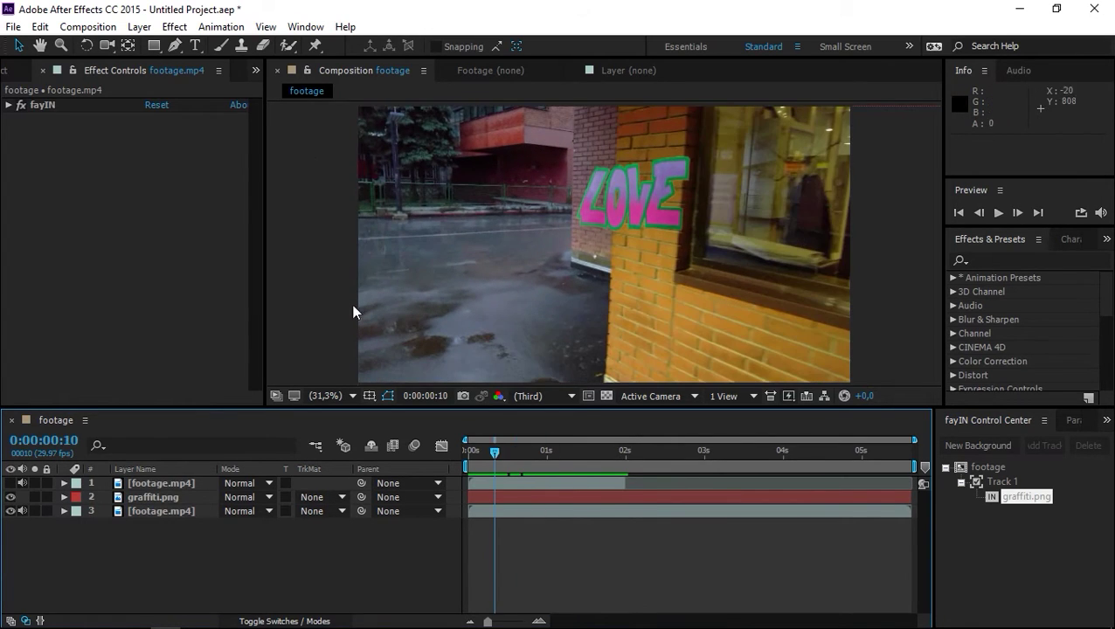
left_click(287, 45)
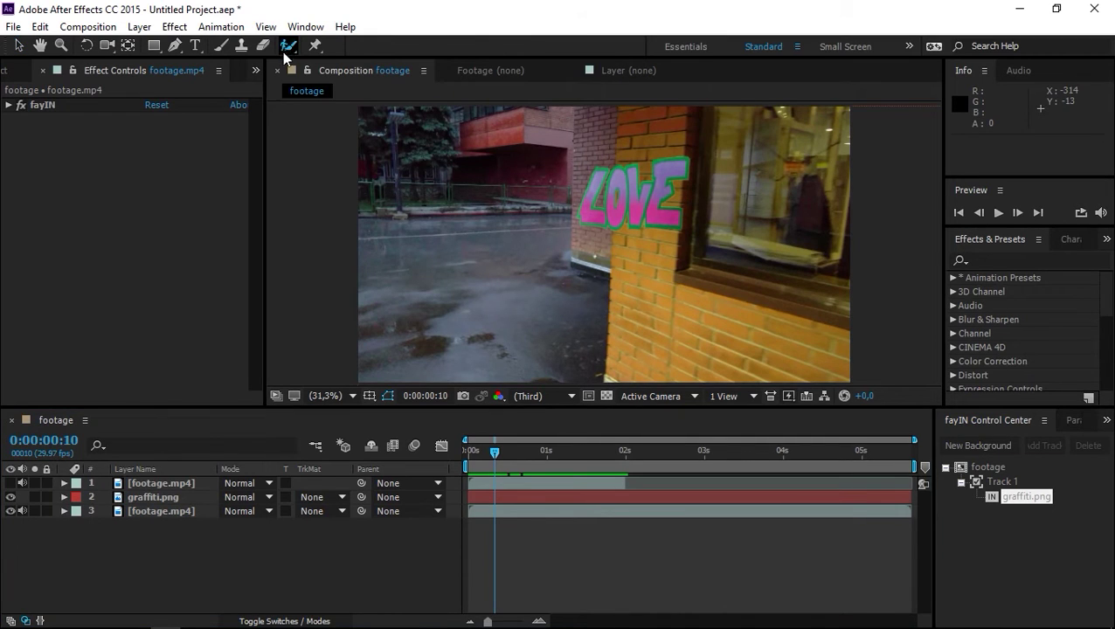
In the copy's layer view, paint Roto Brush strokes over the yellow wall and propagate them
double_click(155, 489)
left_click_drag(486, 450, 449, 461)
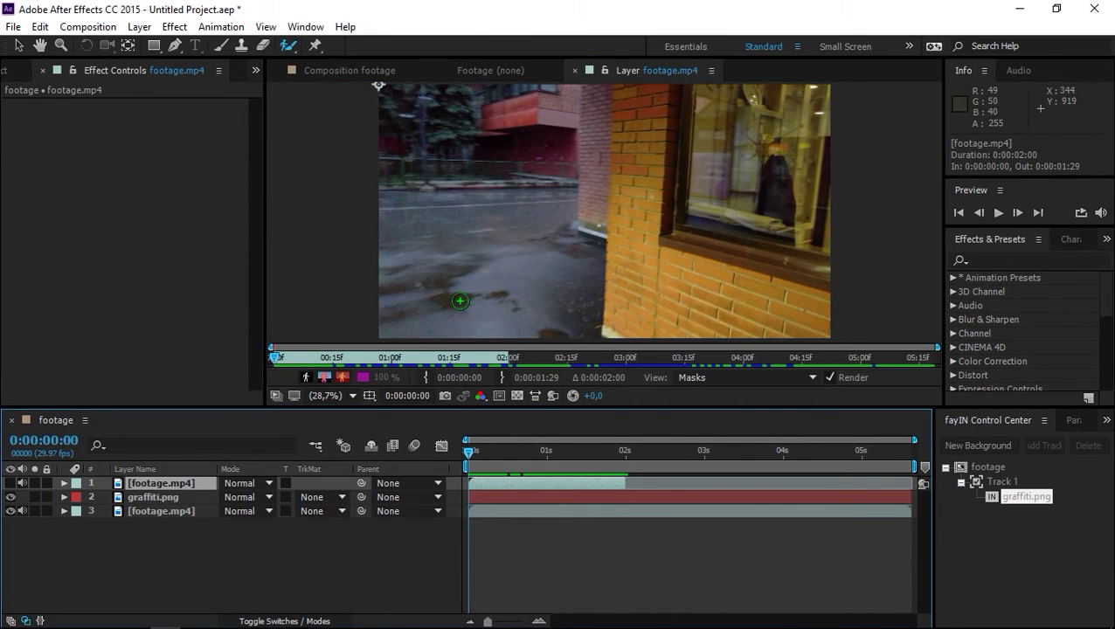
left_click(639, 104)
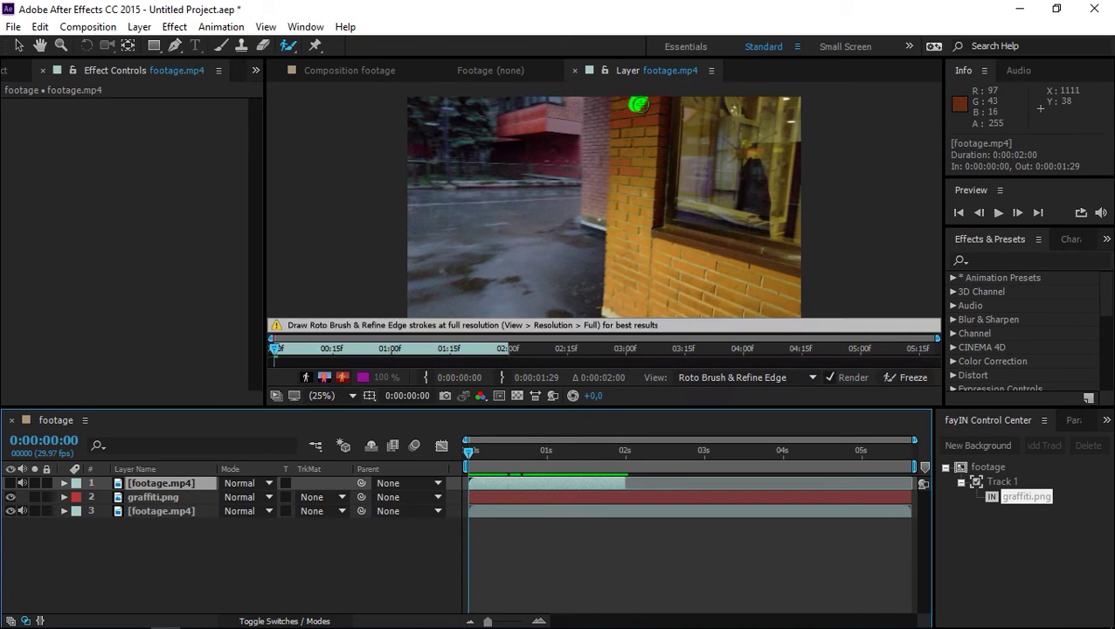
mouse_move(639, 104)
left_mouse_down()
mouse_move(632, 305)
mouse_move(753, 151)
left_mouse_up()
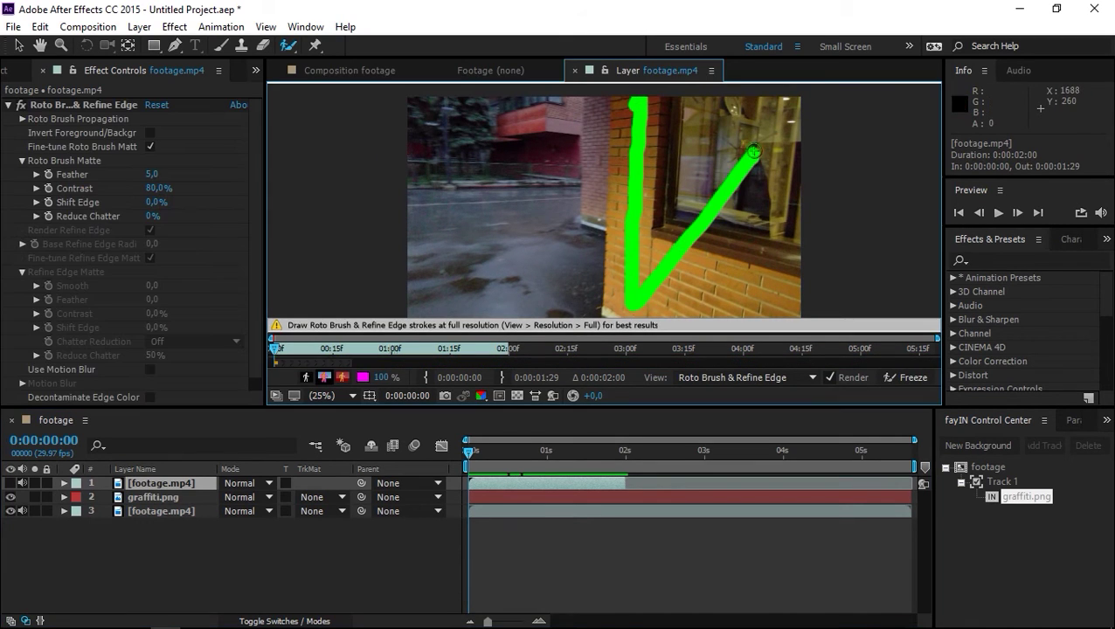
left_click_drag(619, 168, 618, 201)
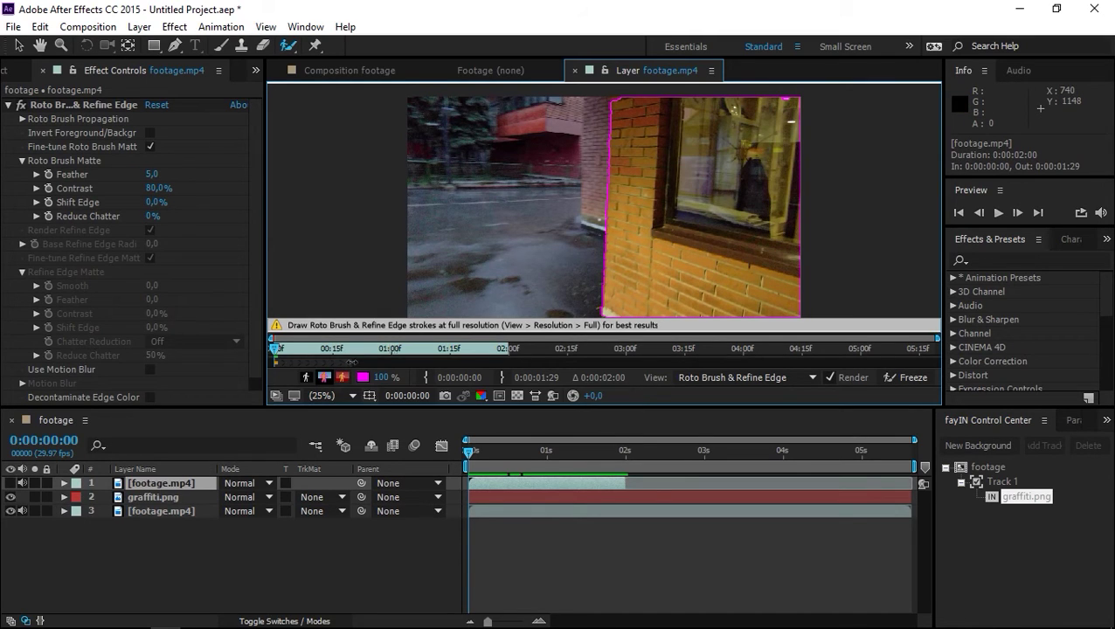
left_click_drag(374, 364, 483, 367)
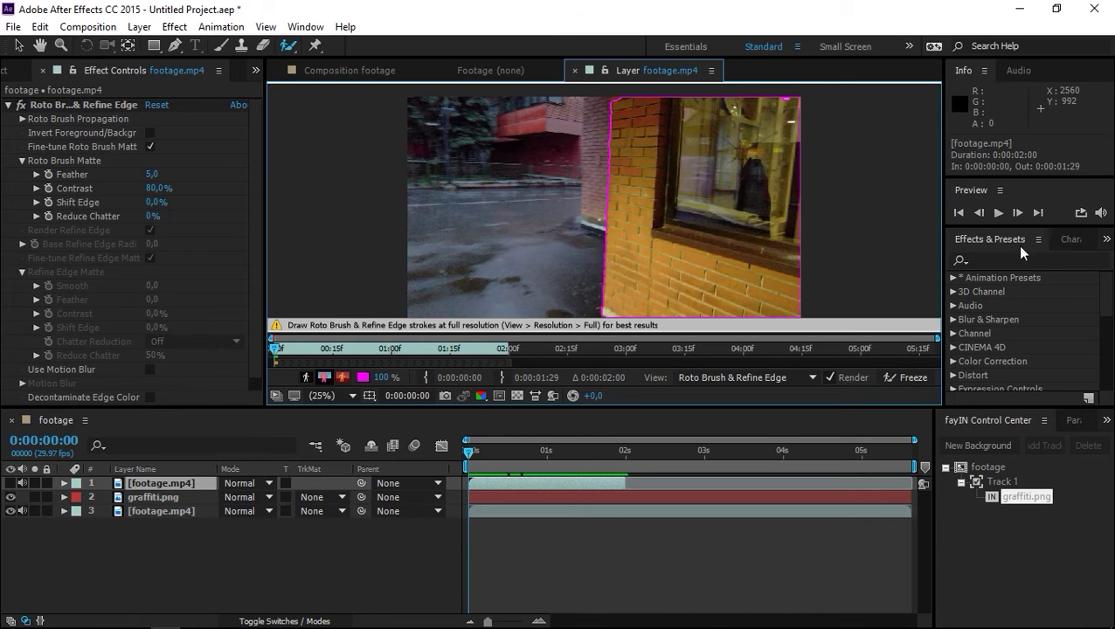
left_click(997, 214)
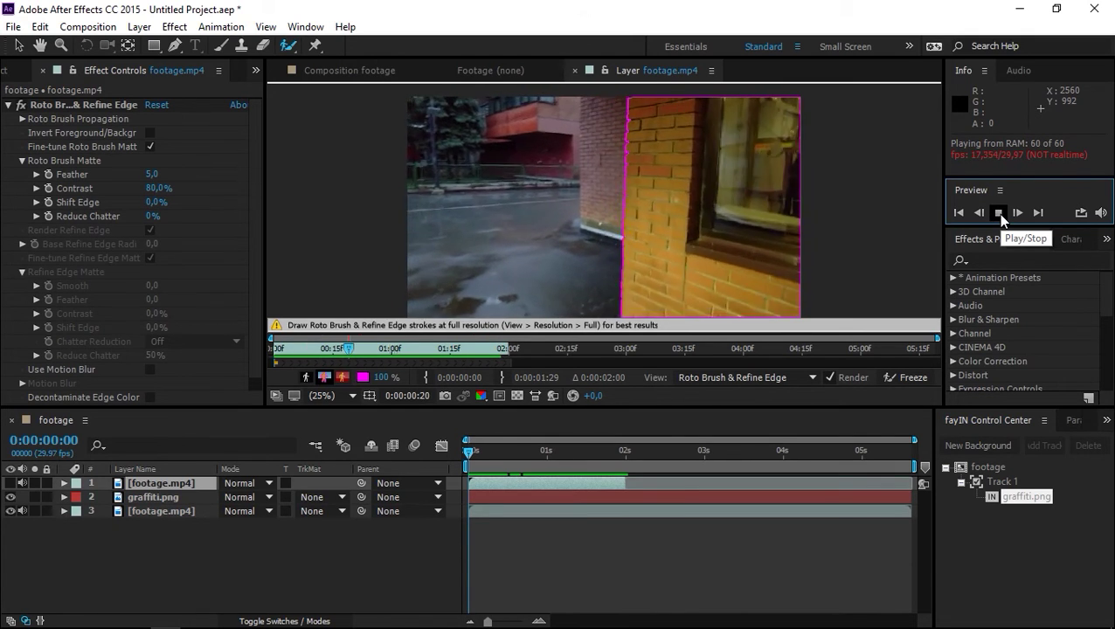
Undo the edge stroke, redraw it along the wall's left edge, and re-propagate
left_click(297, 82)
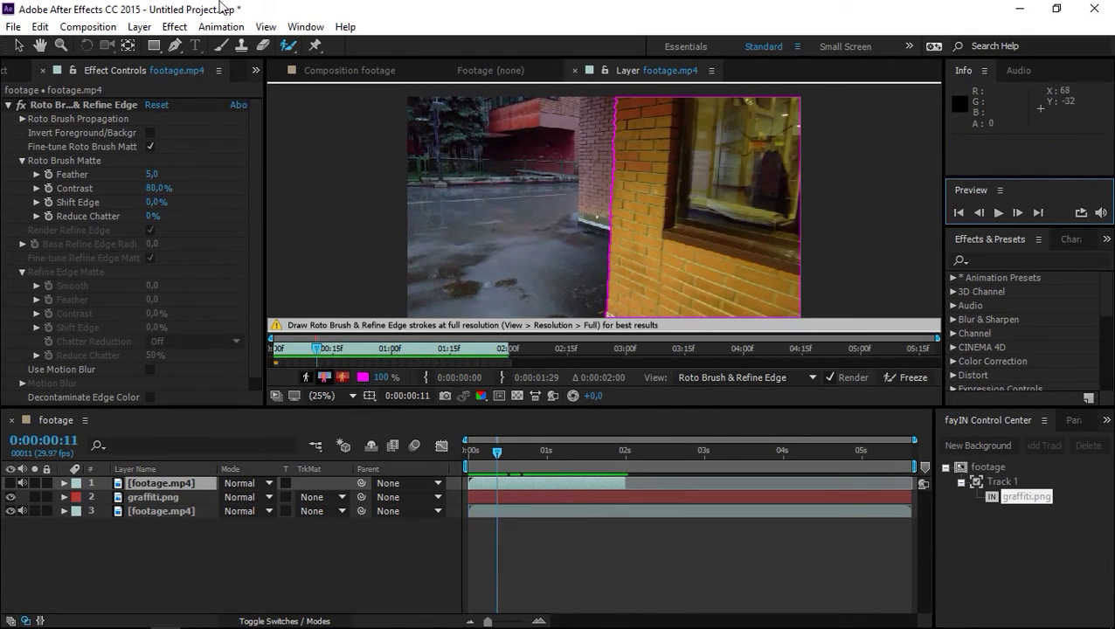
key("ctrl+z")
left_click_drag(317, 350, 270, 358)
left_click_drag(610, 99, 603, 328)
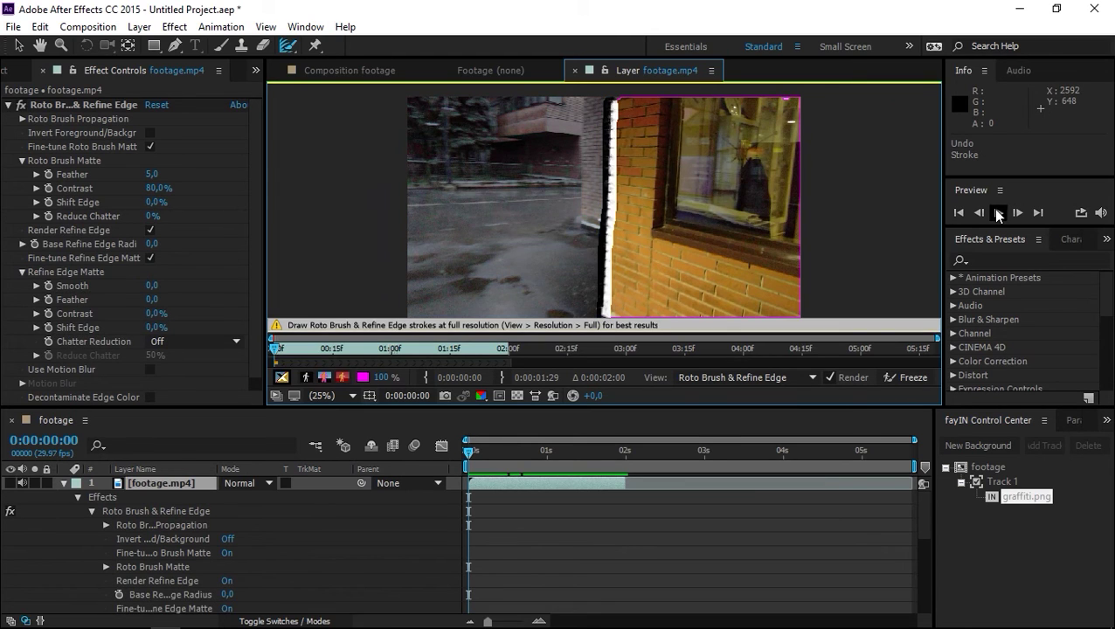
left_click(997, 212)
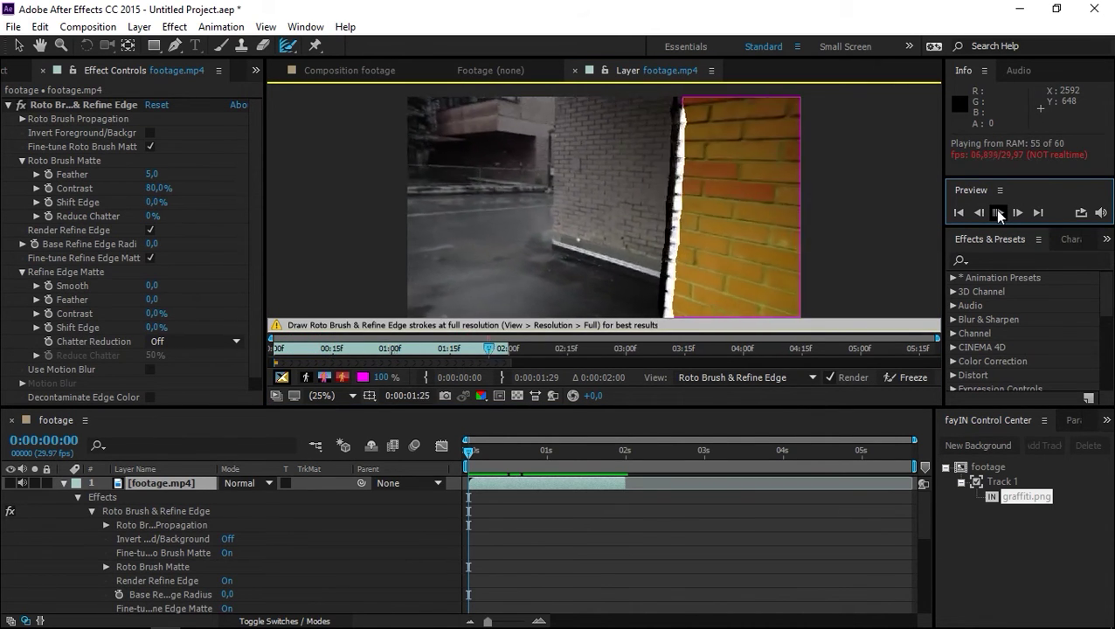
Back in the composition, preview it and park the playhead at 0:00:01:28
left_click(363, 71)
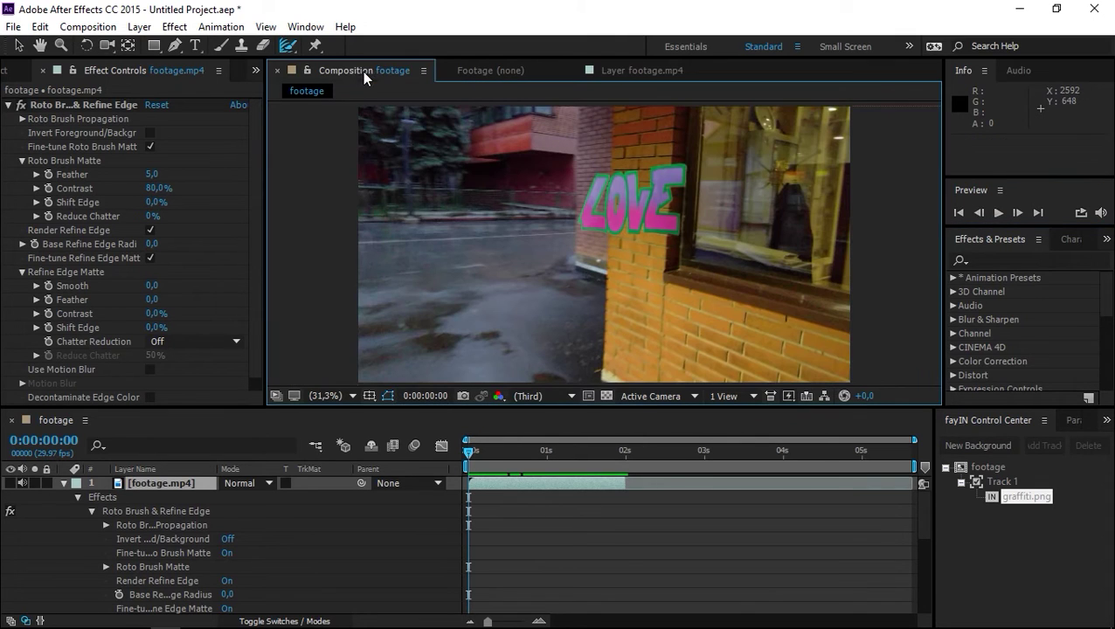
left_click(62, 483)
key("ctrl+z")
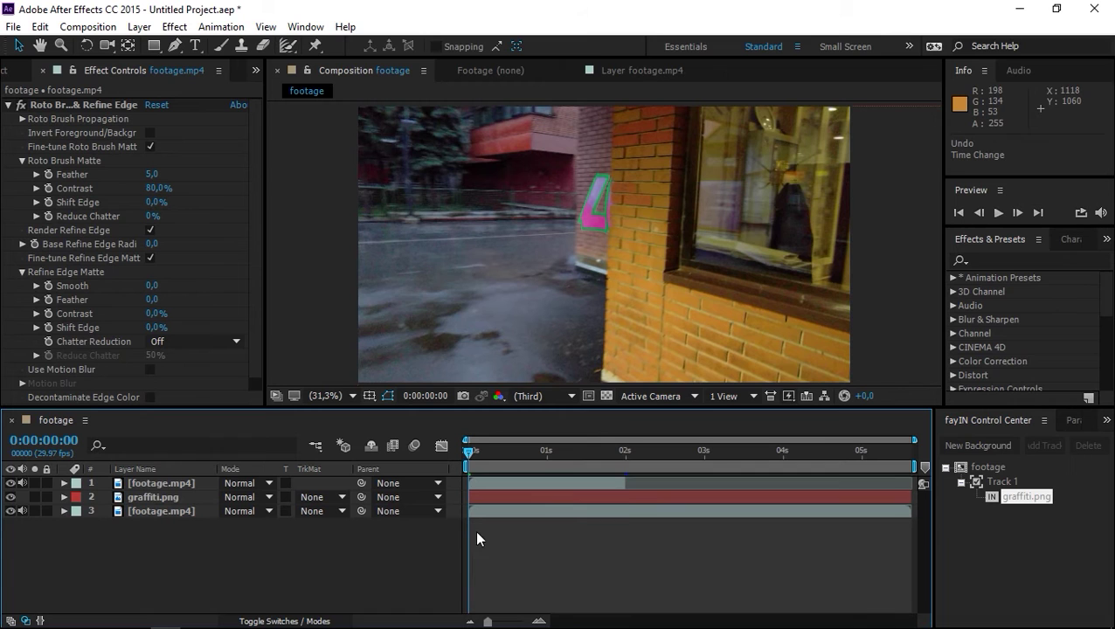
key("space")
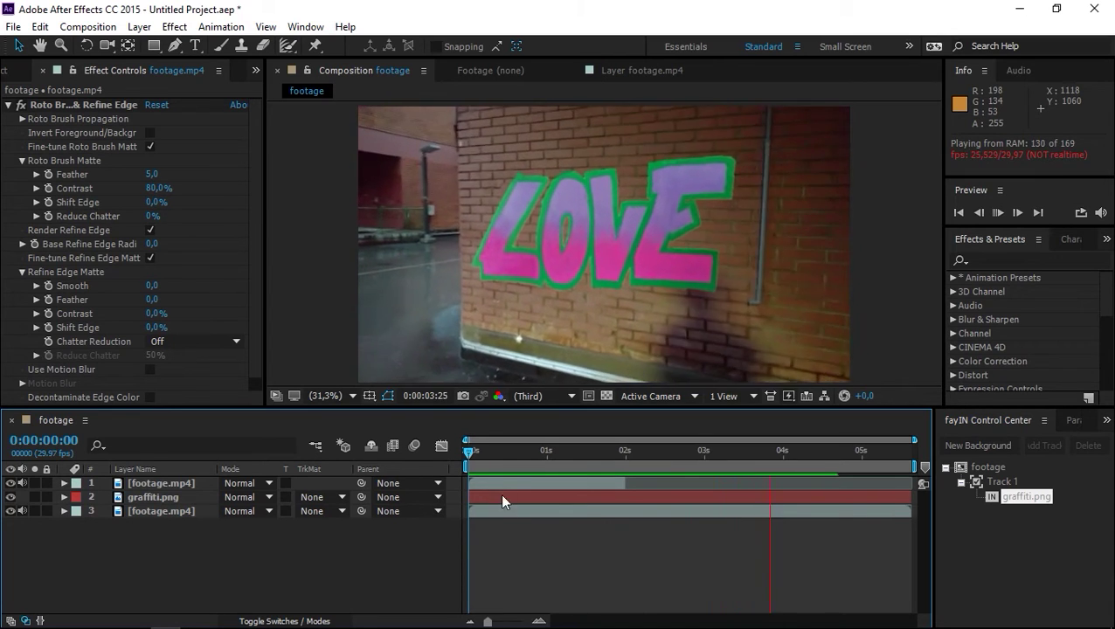
left_click(496, 451)
left_click_drag(485, 460, 622, 461)
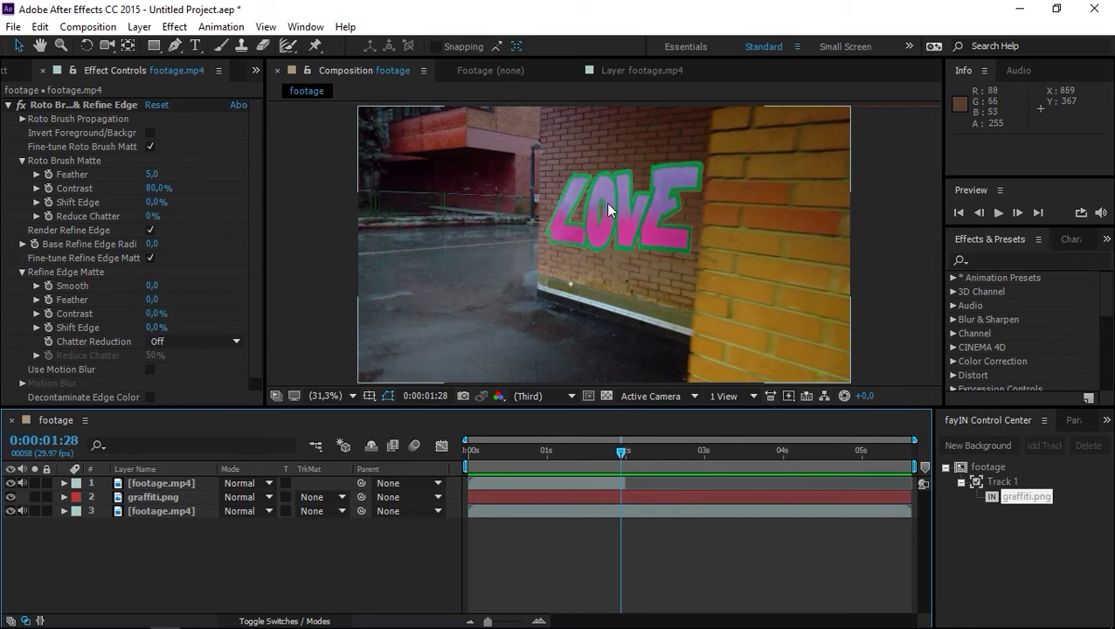
Apply Brightness & Contrast to graffiti.png with Brightness -32 and Contrast -14
left_click(996, 260)
type("bri")
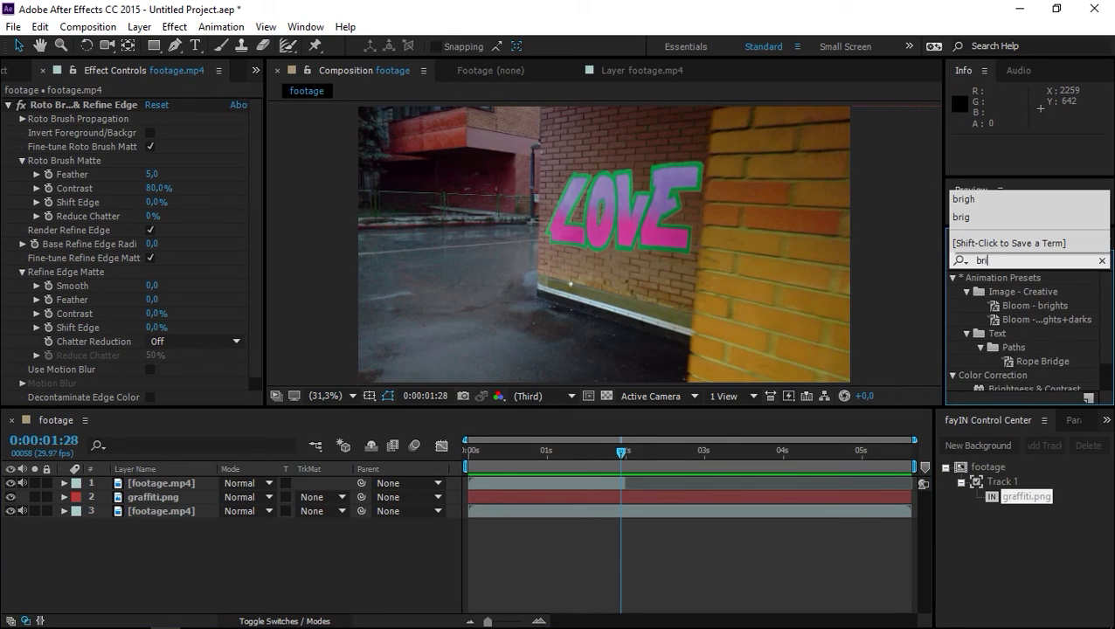
type("g")
left_click_drag(1024, 347, 530, 492)
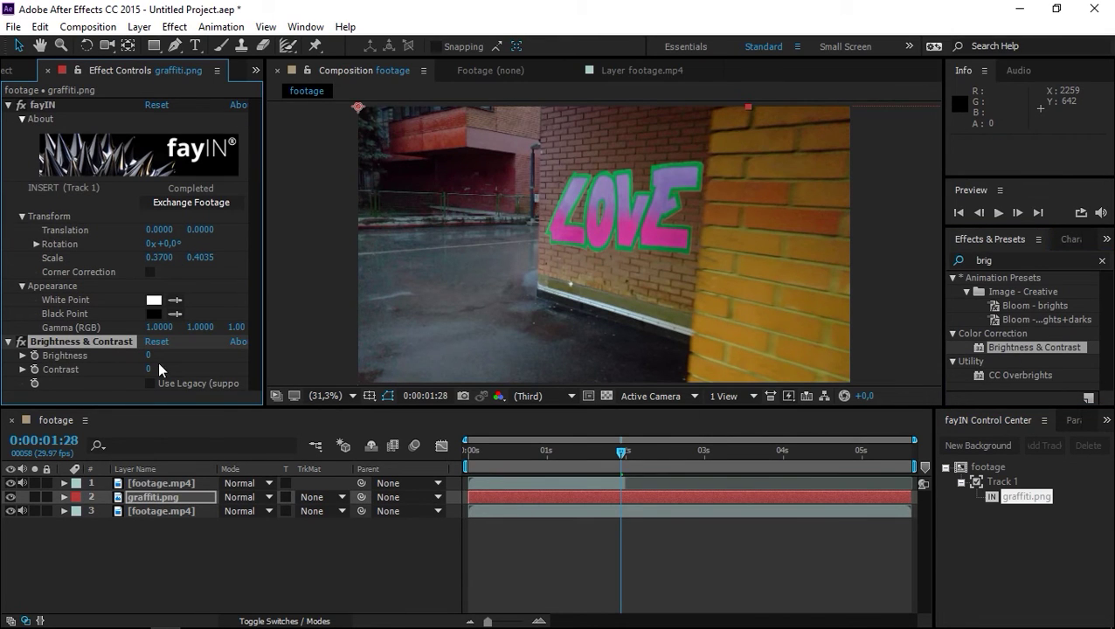
left_click_drag(149, 360, 117, 362)
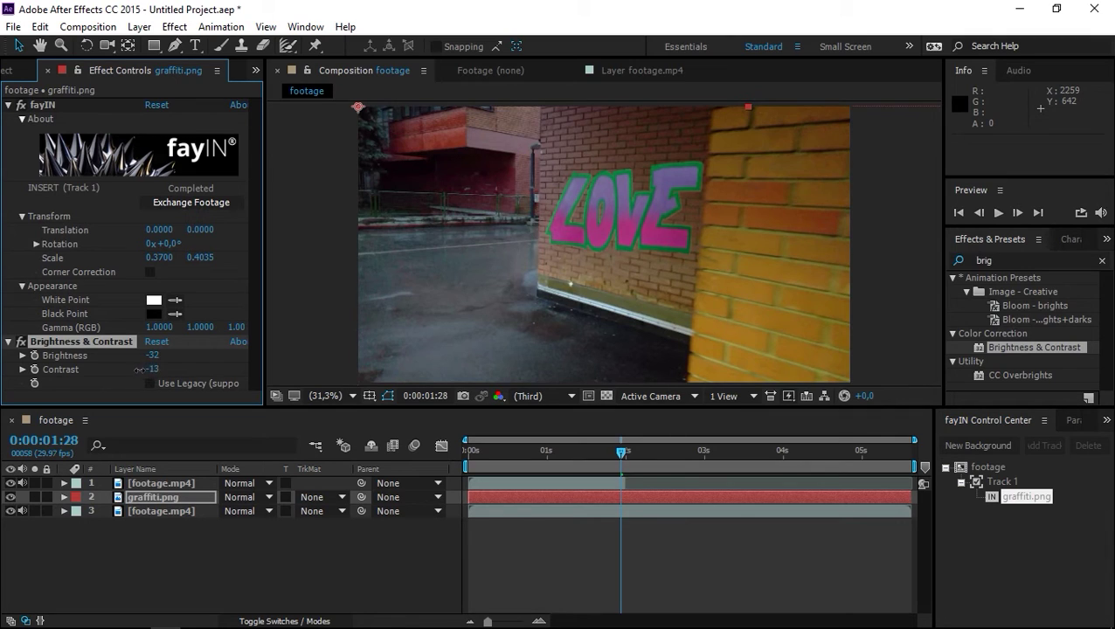
left_click_drag(139, 369, 138, 369)
Add Hue/Saturation to graffiti.png with Master Saturation -18
left_click(961, 273)
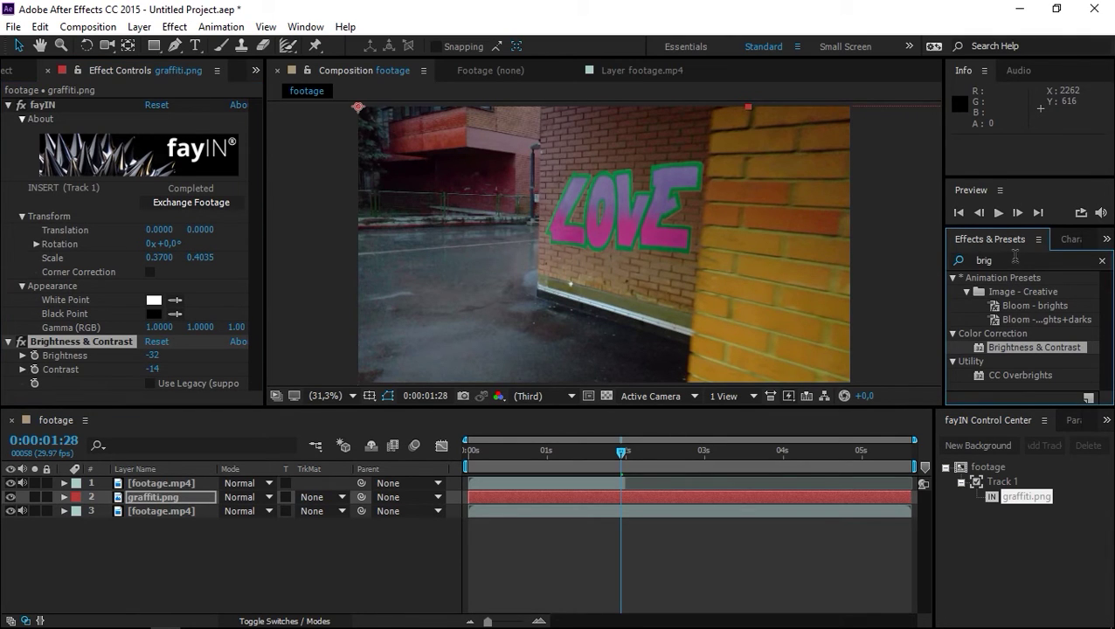
left_click(1015, 259)
left_click(962, 267)
type("sat")
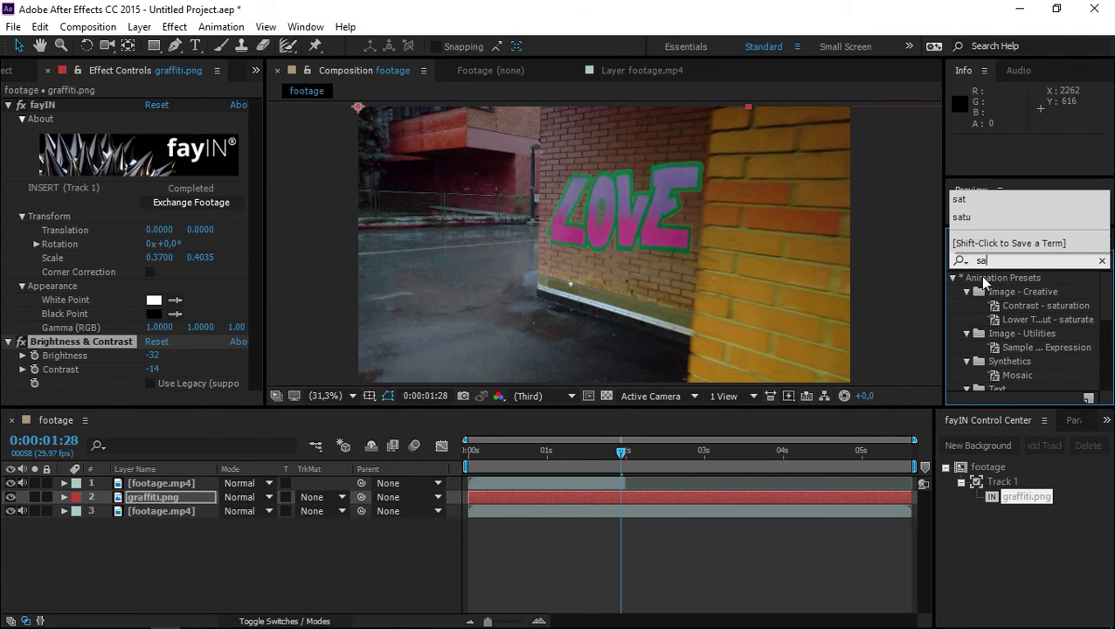
left_click(1019, 345)
left_click_drag(1019, 345, 564, 496)
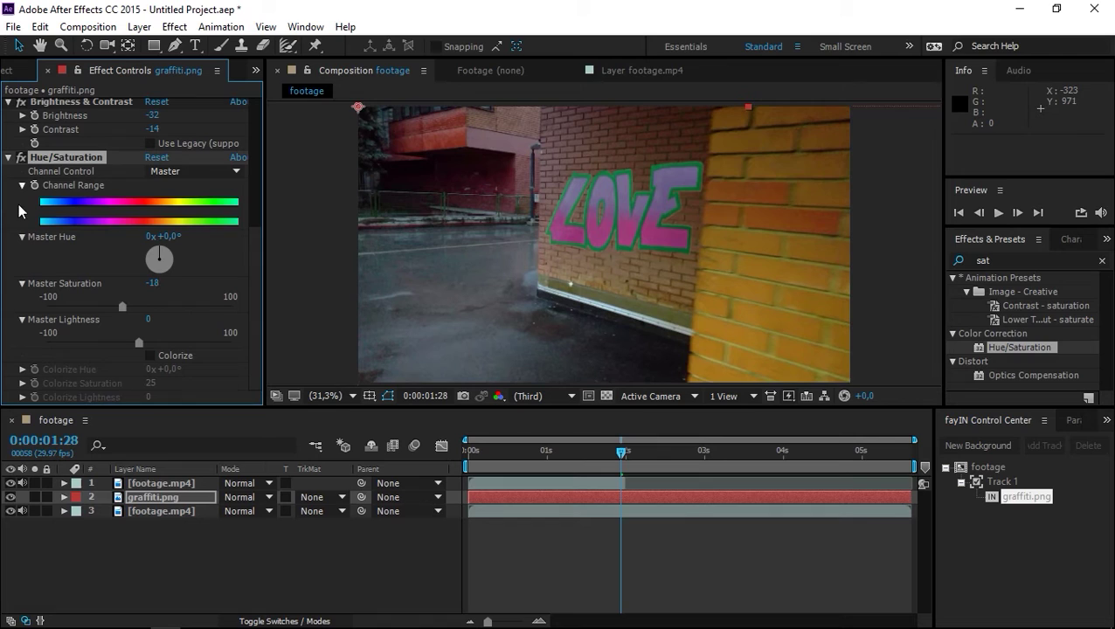
scroll(11, 171, "up", 5)
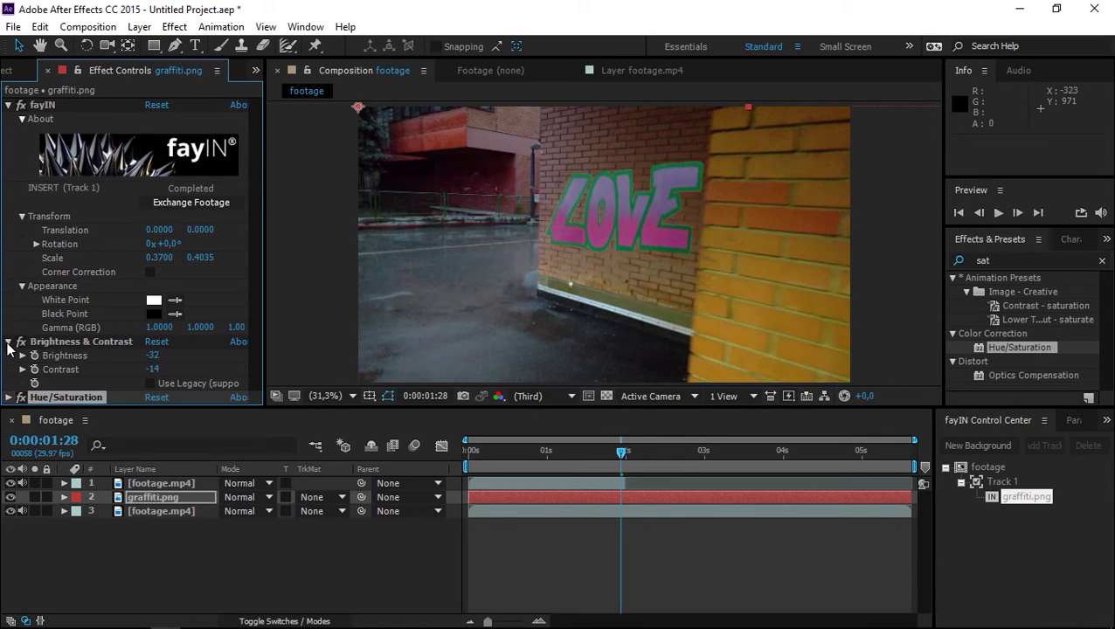
Apply Texturize to graffiti.png using layer 3, footage.mp4, as the texture
left_click(8, 342)
left_click(1000, 259)
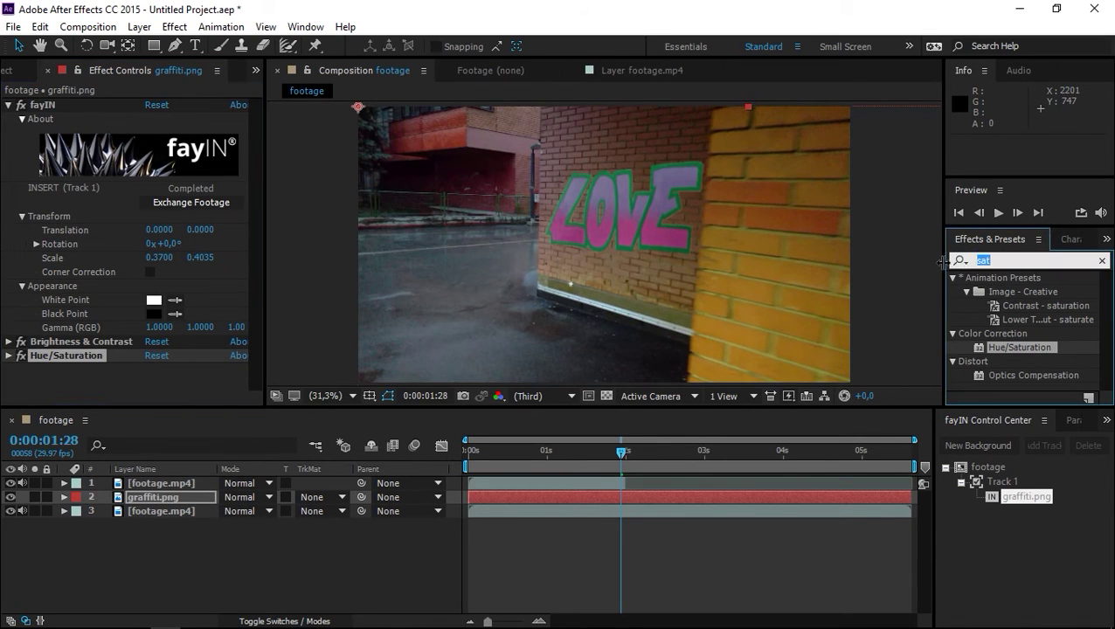
type("te")
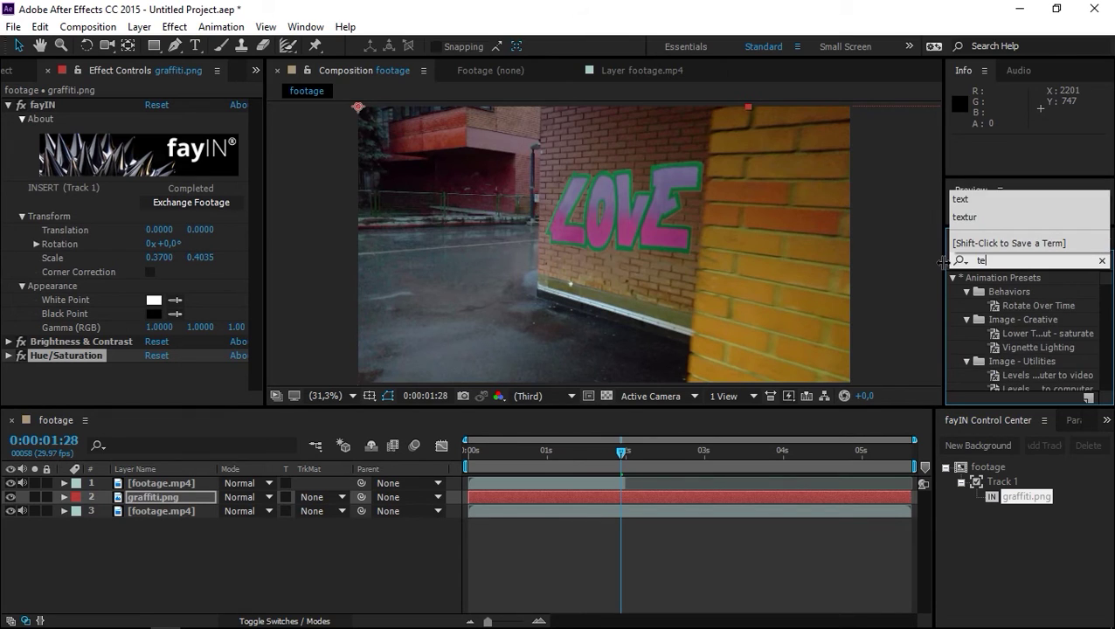
type("x")
scroll(1024, 345, "down", 3)
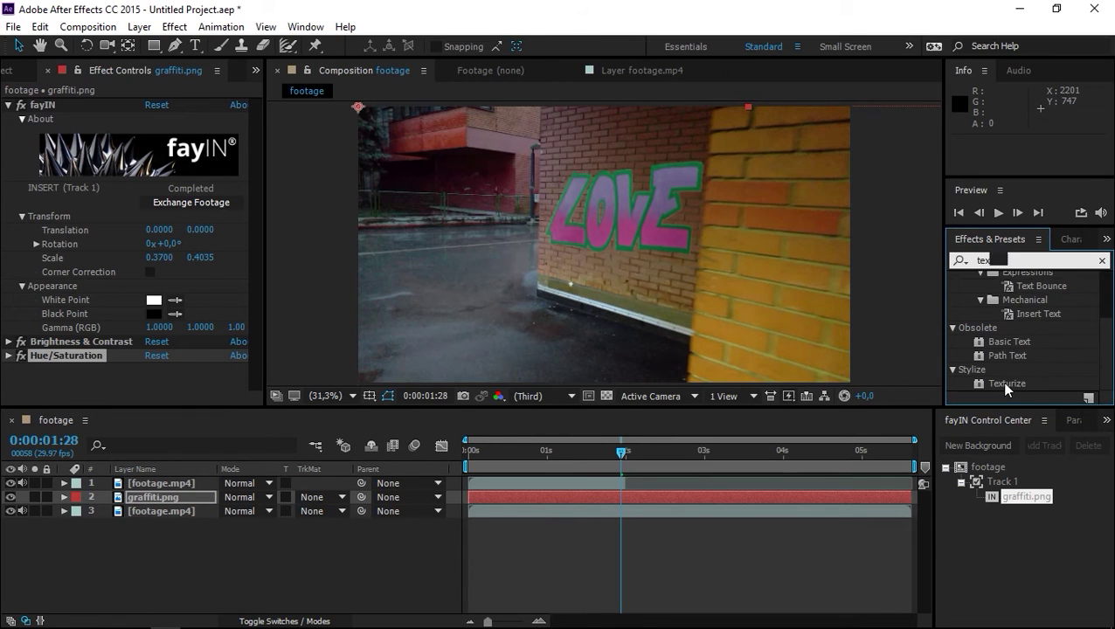
left_click_drag(1007, 382, 497, 495)
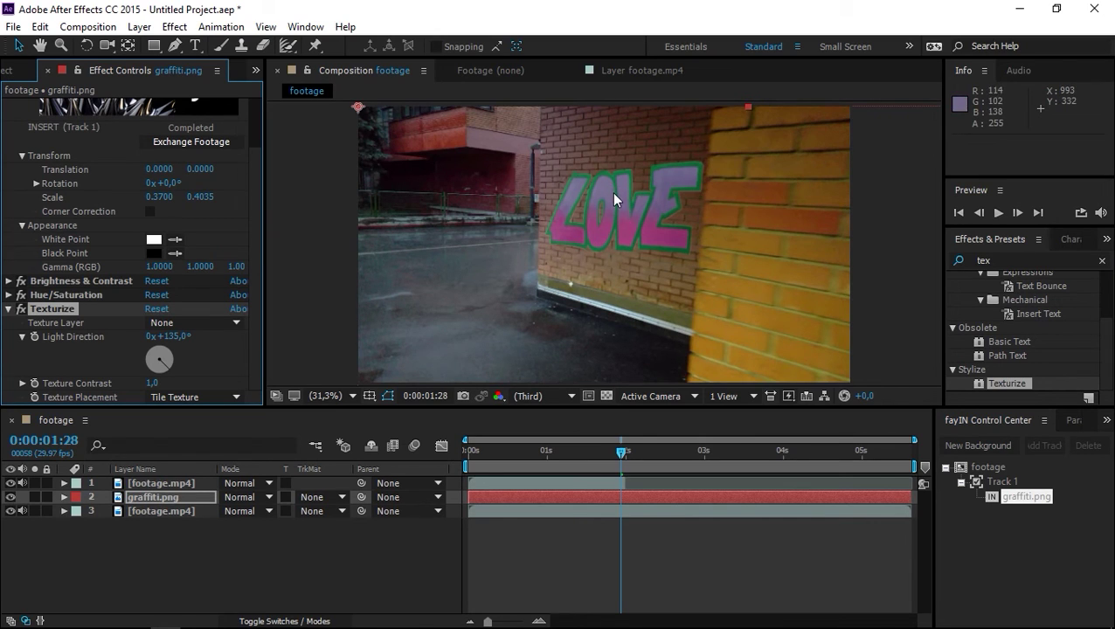
left_click(219, 322)
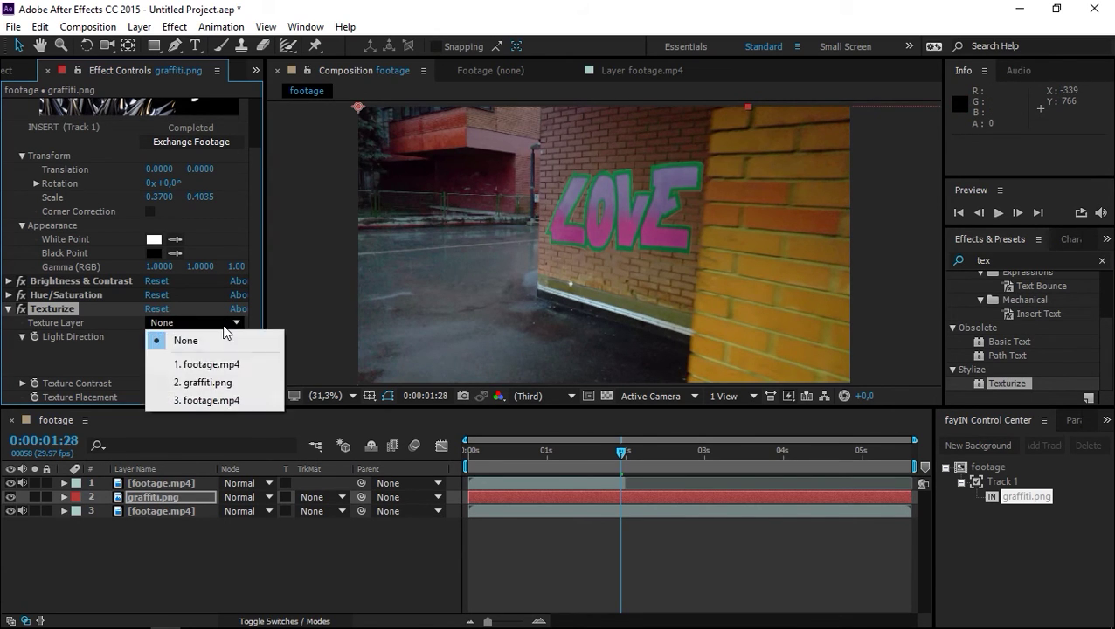
left_click(194, 402)
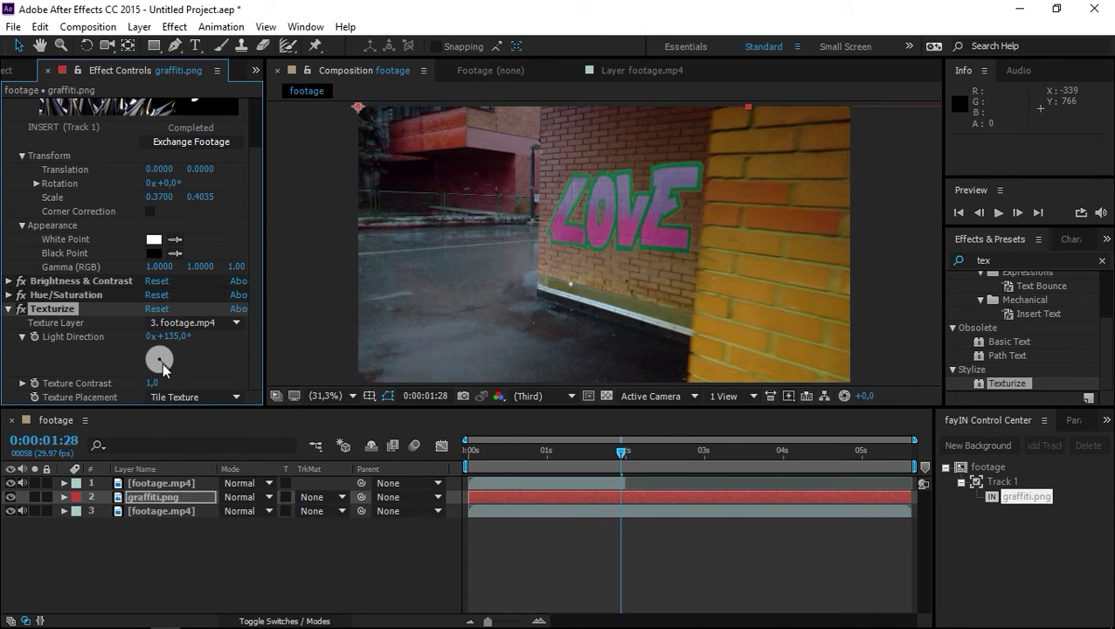
Set Texturize light direction to 227° and texture contrast to 0,8
left_click_drag(163, 370, 151, 374)
left_click(158, 383)
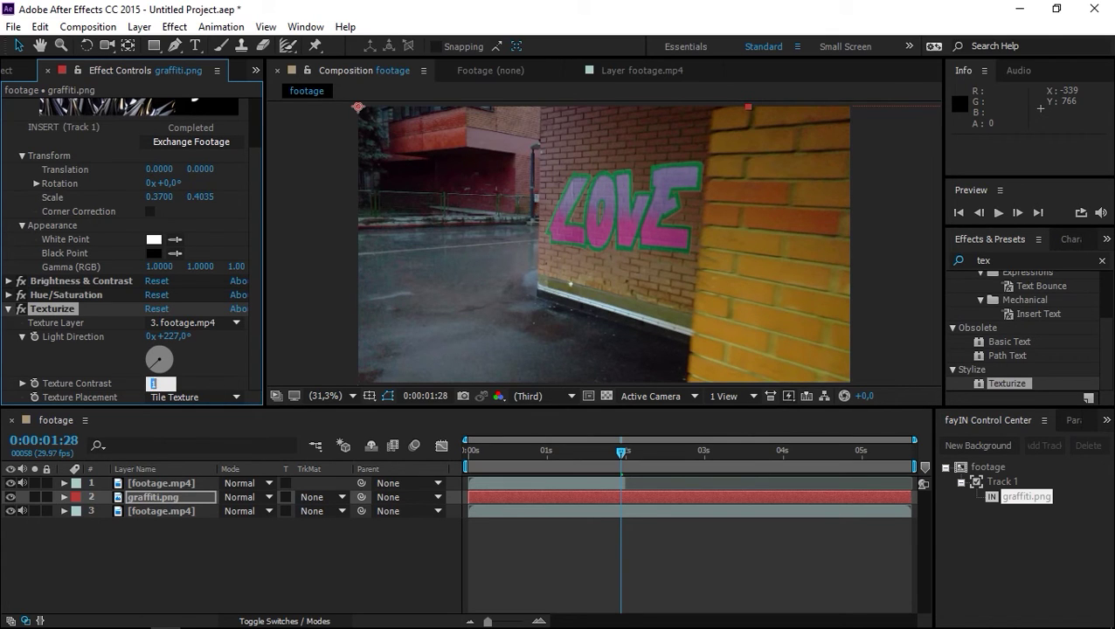
type(",8")
key("Return")
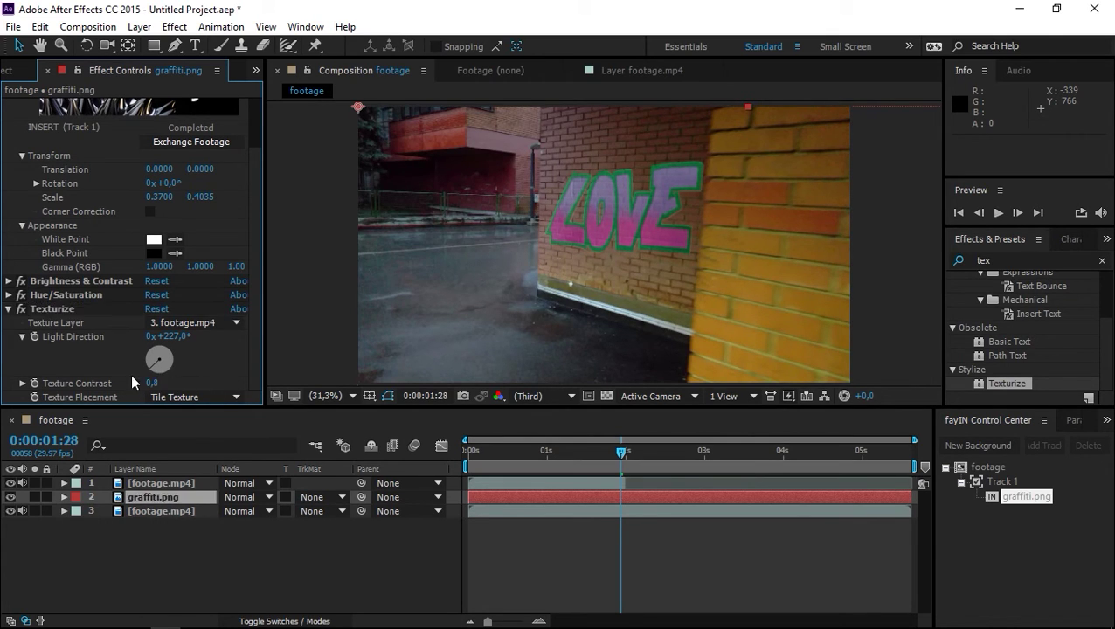
left_click(1102, 261)
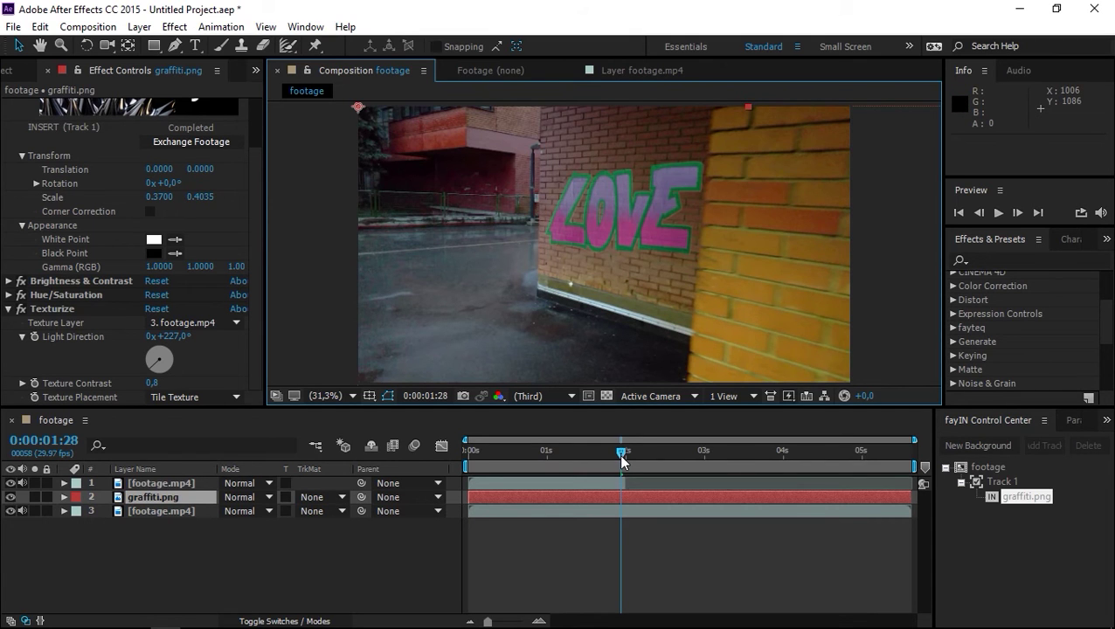
left_click_drag(622, 461, 741, 467)
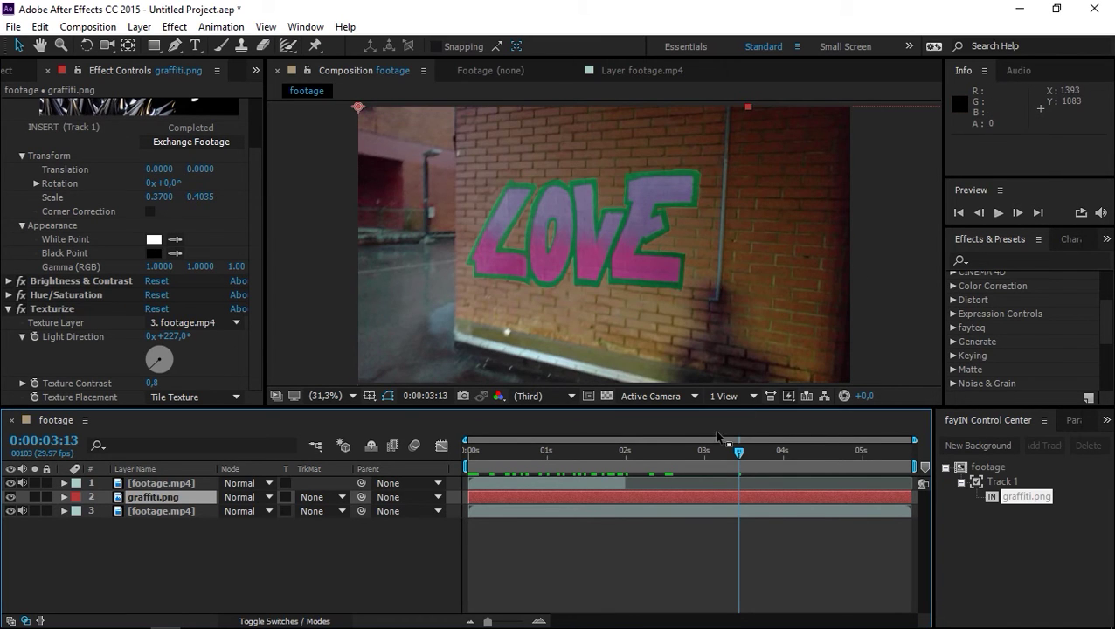
left_click_drag(740, 457, 804, 463)
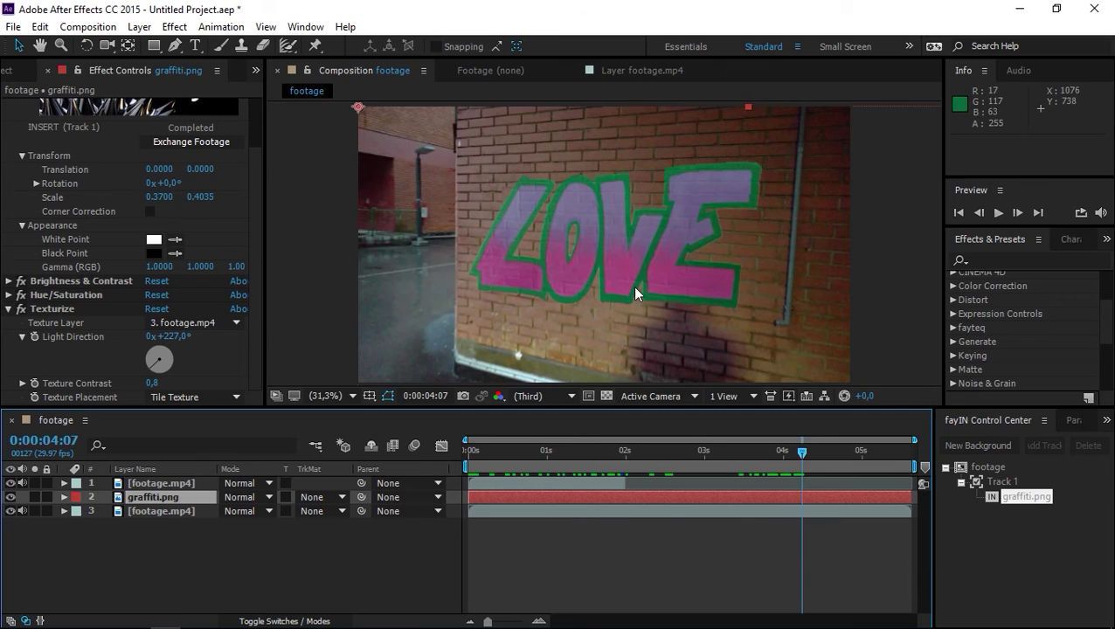
left_click(150, 512)
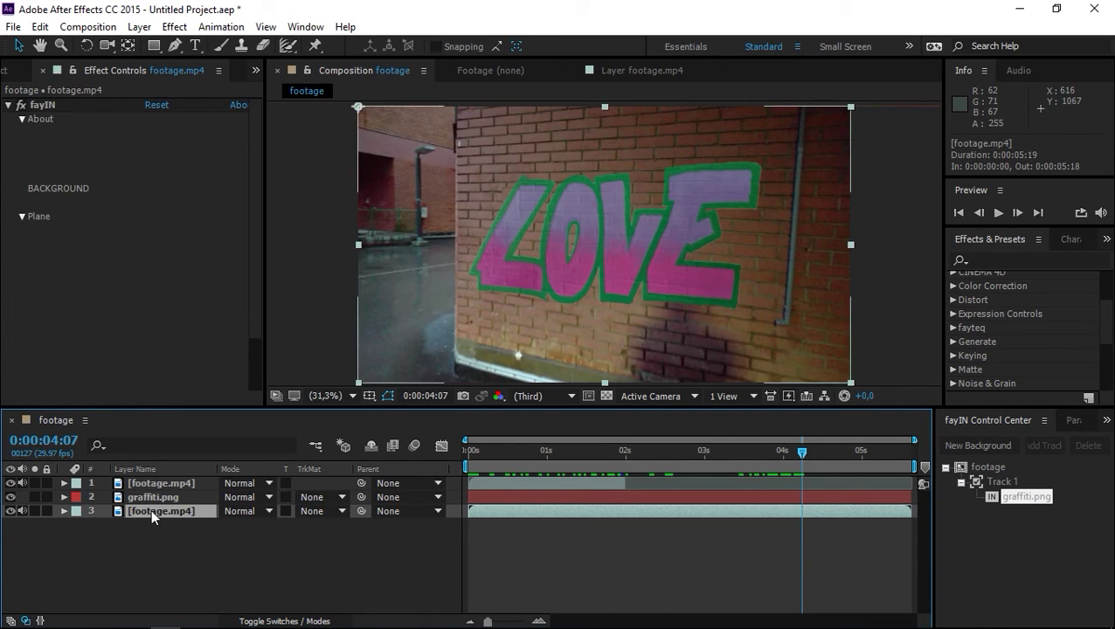
Duplicate the footage layer and rename the copy 'shadow'
key("ctrl+d")
left_click(713, 353)
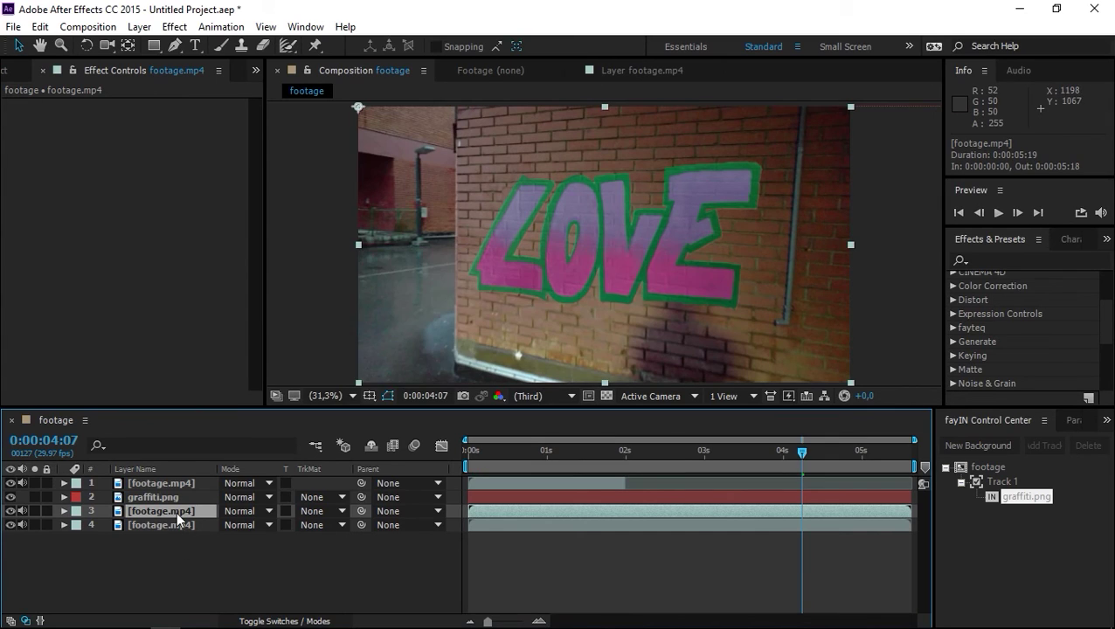
right_click(176, 511)
left_click(381, 149)
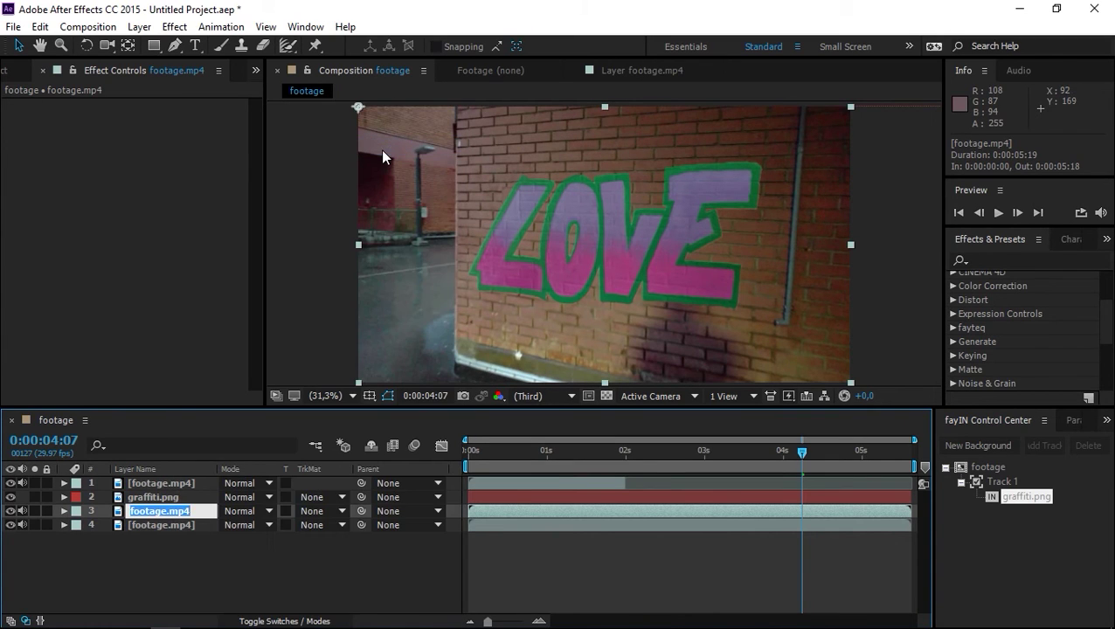
type("shadow")
key("Return")
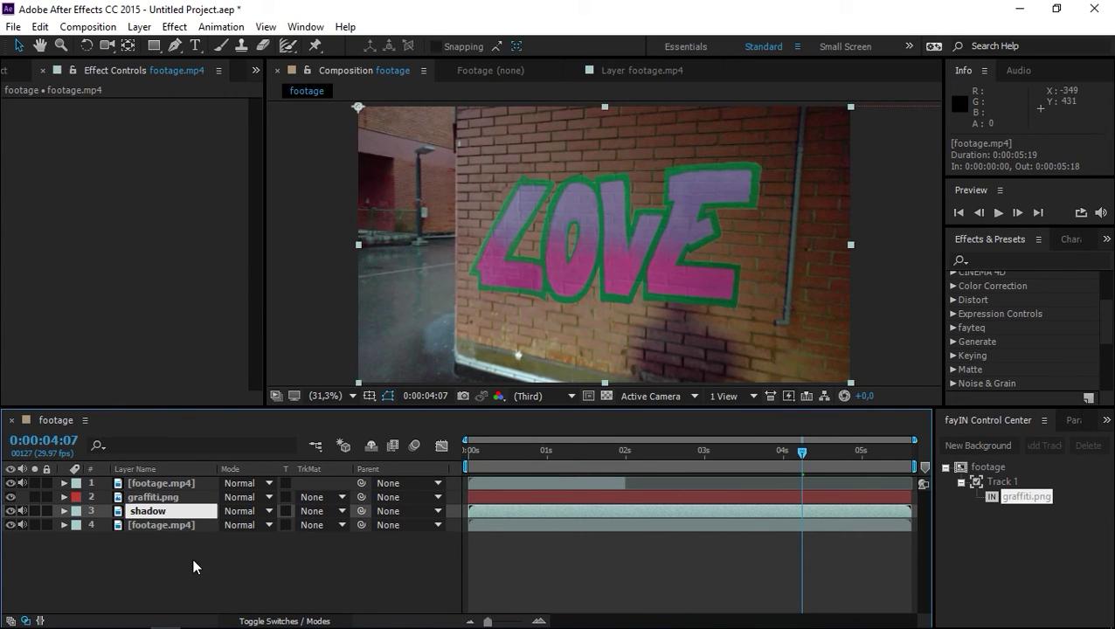
Duplicate graffiti.png and rename the copy 'shadow matte'
left_click(144, 500)
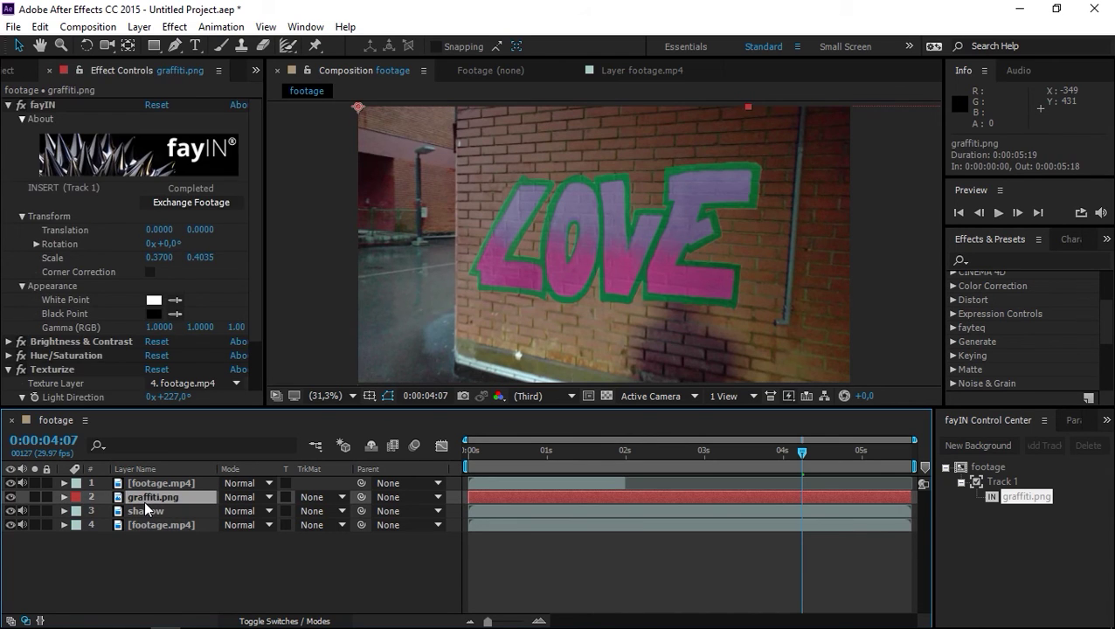
key("ctrl+d")
right_click(154, 494)
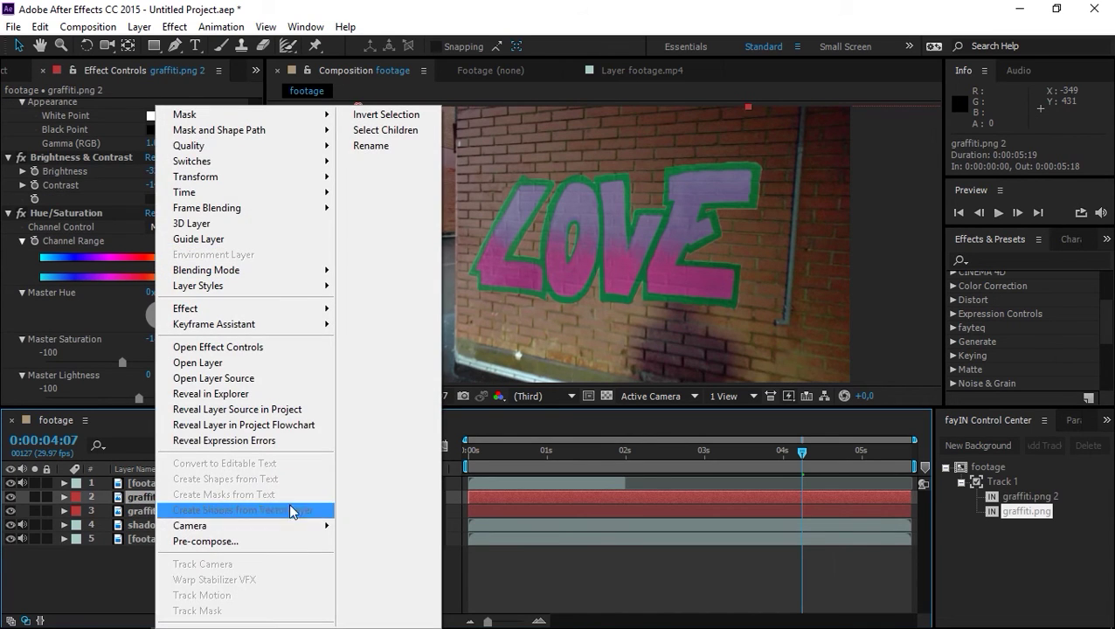
left_click(371, 150)
type("shadow matte")
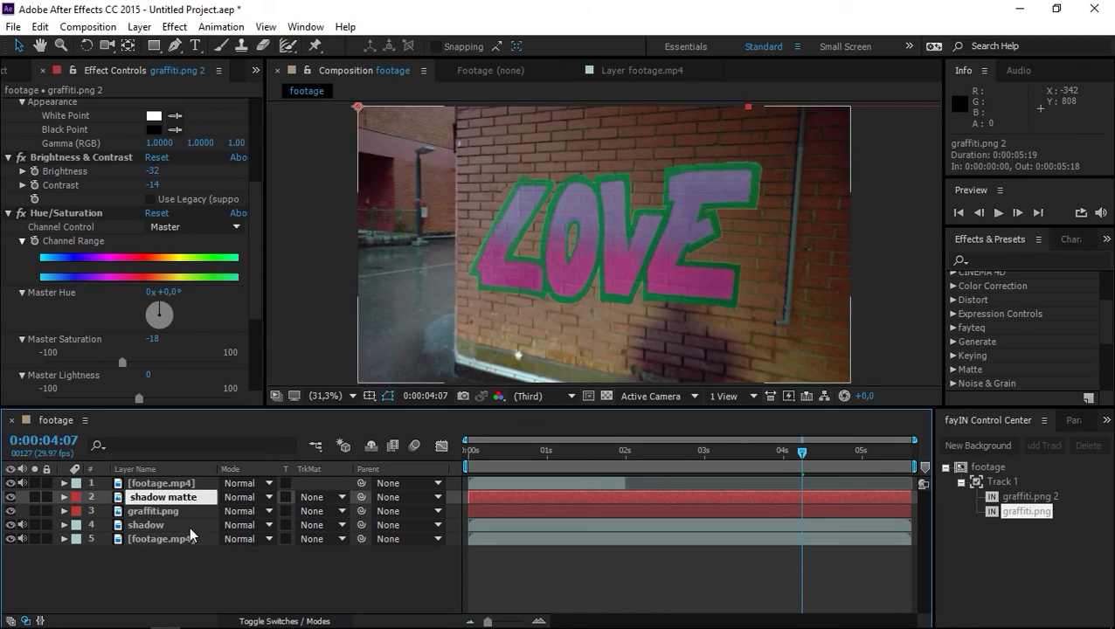
left_click(192, 564)
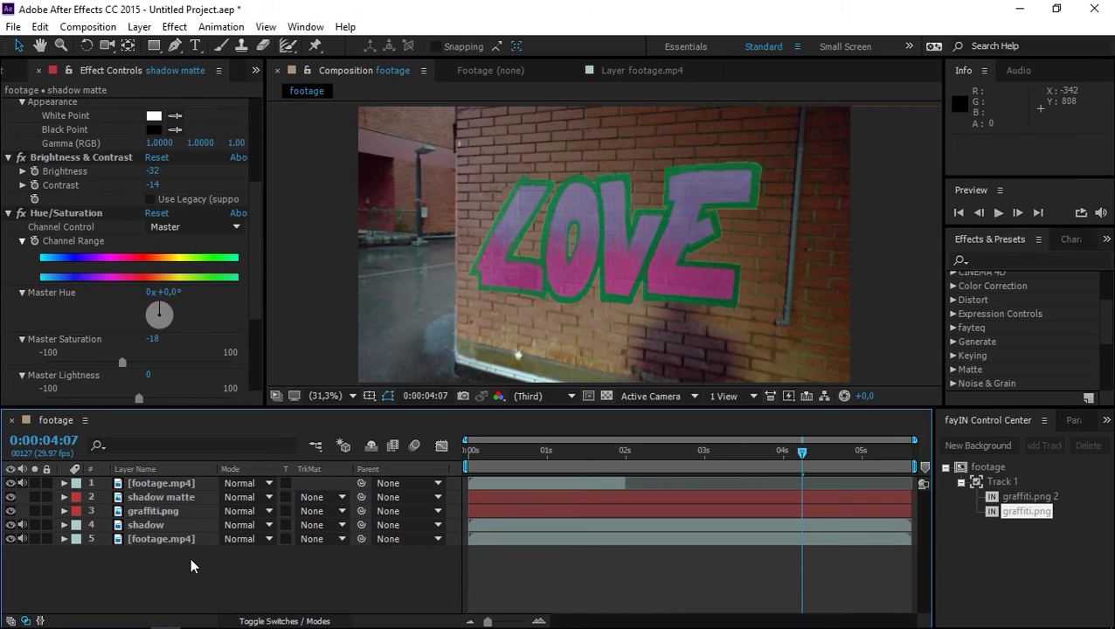
Delete Hue/Saturation, Texturize and Brightness & Contrast from the shadow matte layer
left_click(164, 497)
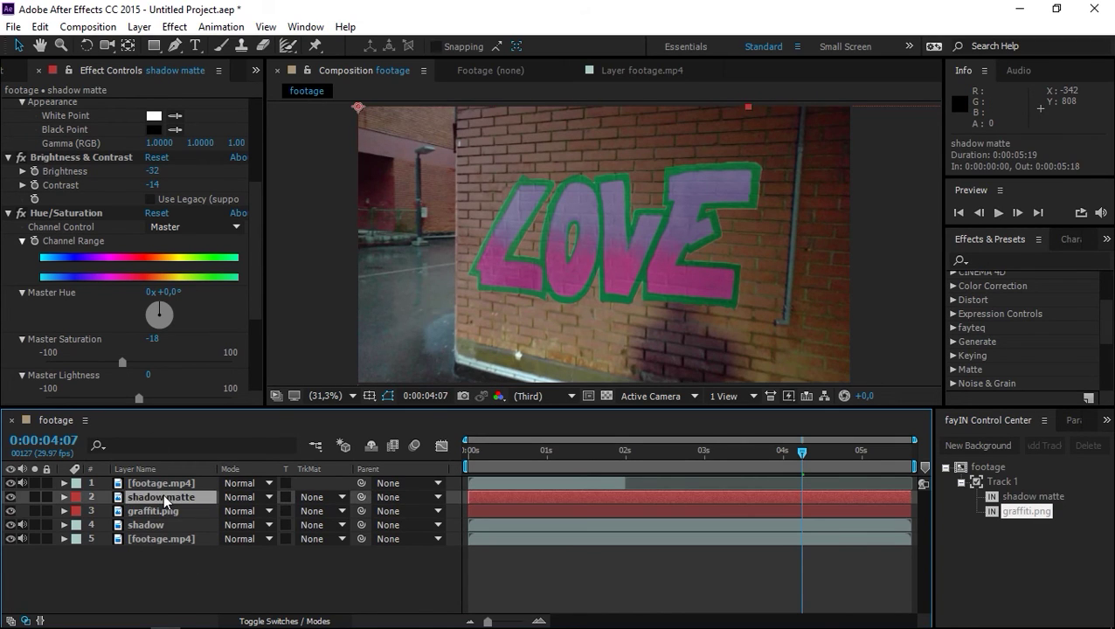
left_click(66, 214)
key("Delete")
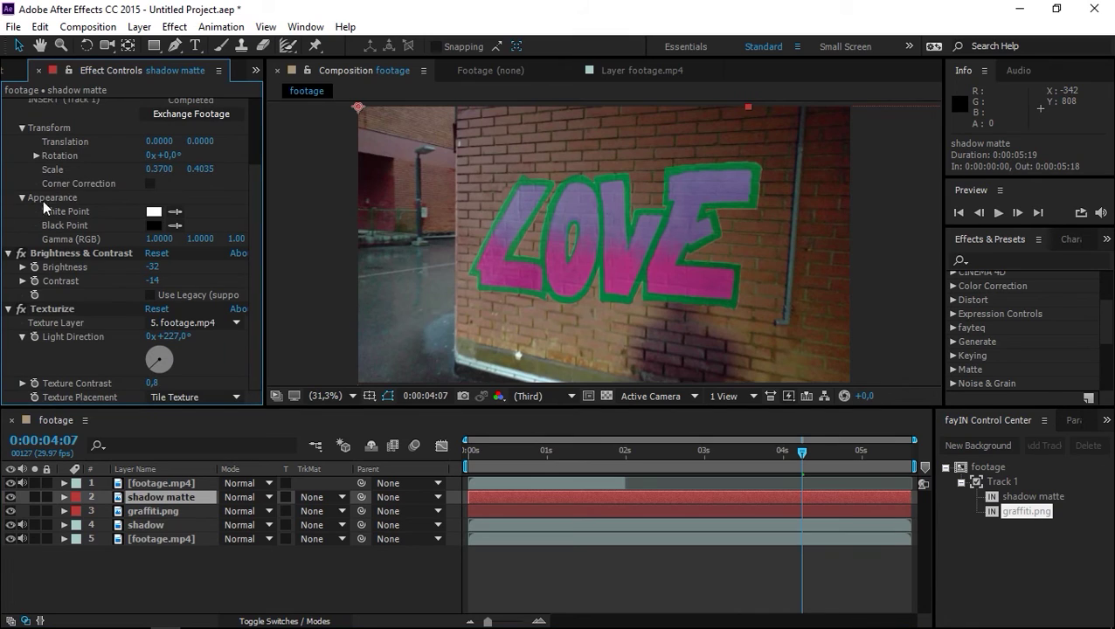
left_click(47, 307)
key("Delete")
left_click(51, 338)
key("Delete")
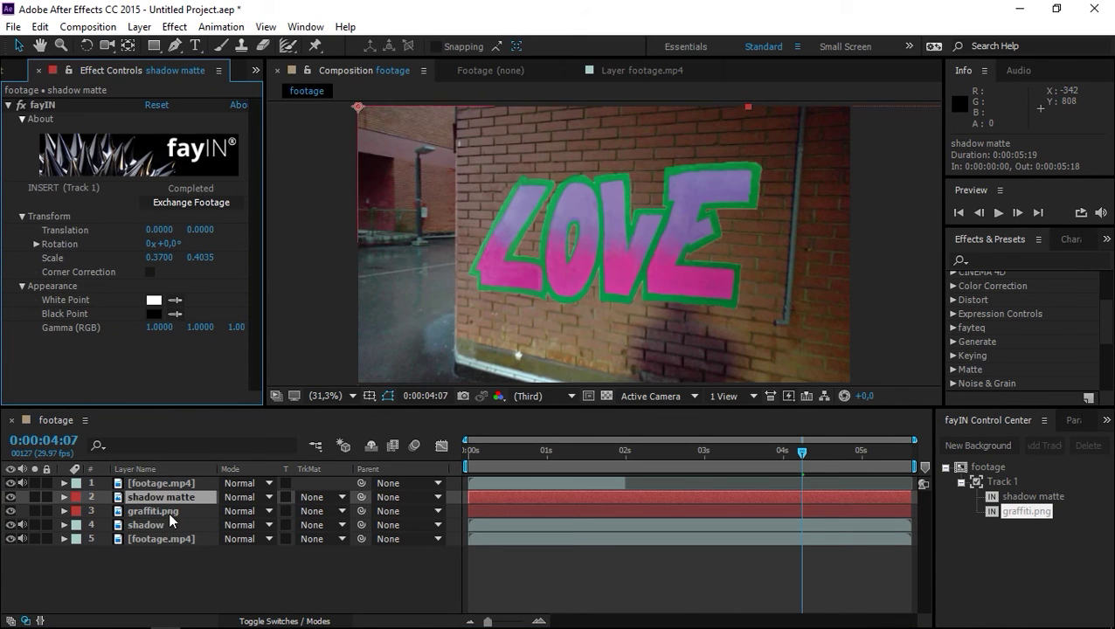
Move the shadow layer below shadow matte and set its TrkMat to Alpha Matte
left_click_drag(139, 527, 148, 510)
left_click(328, 511)
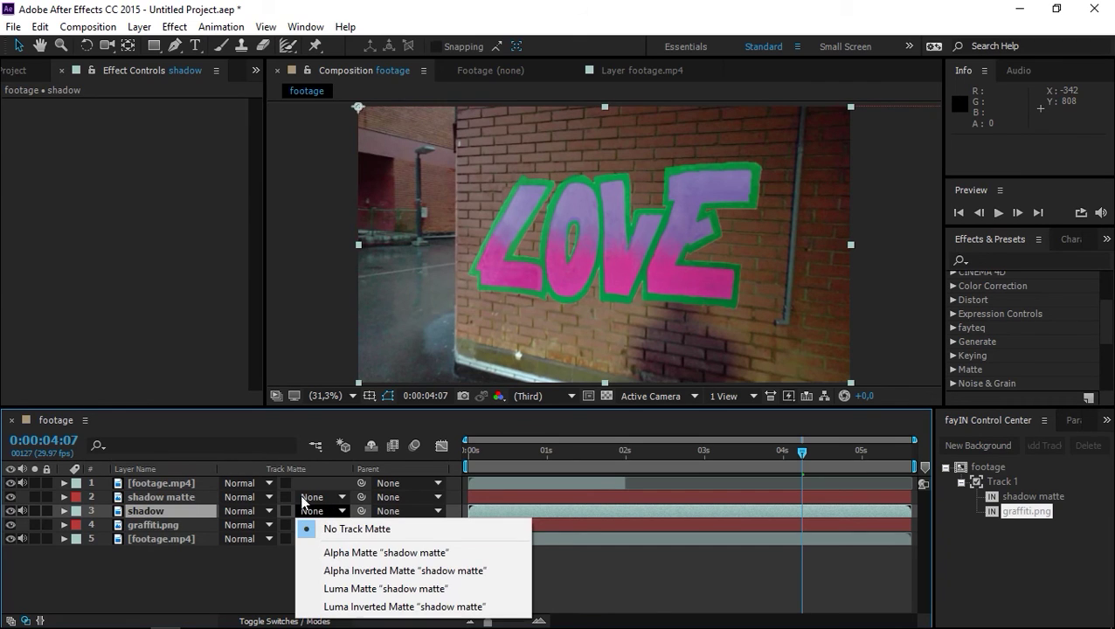
left_click(337, 551)
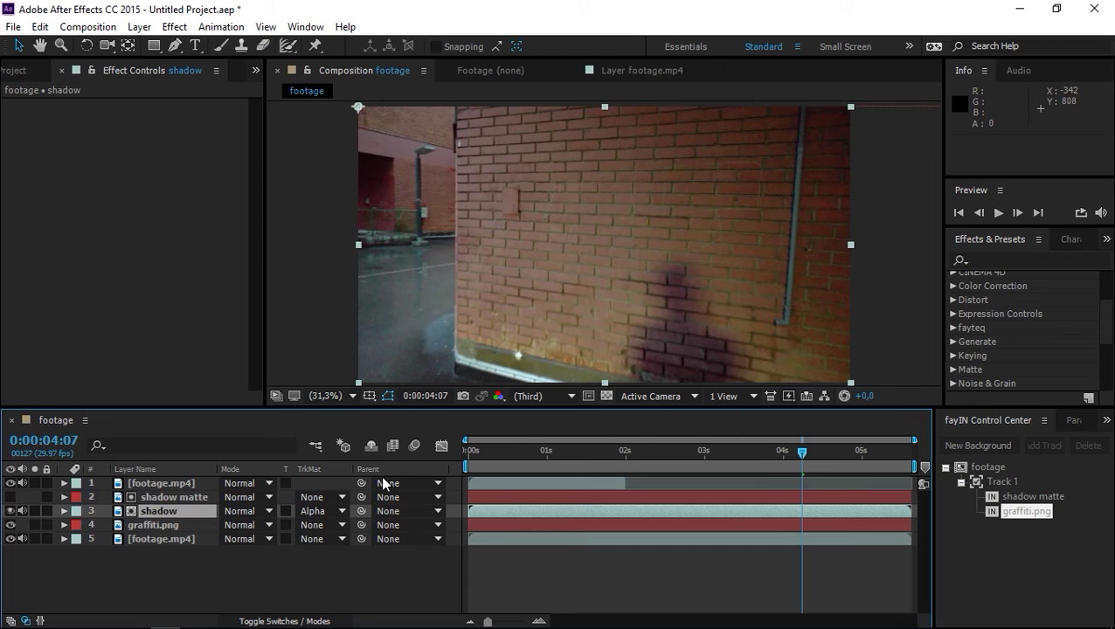
Apply Hue/Saturation to the shadow layer with Master Saturation at -100
left_click(990, 261)
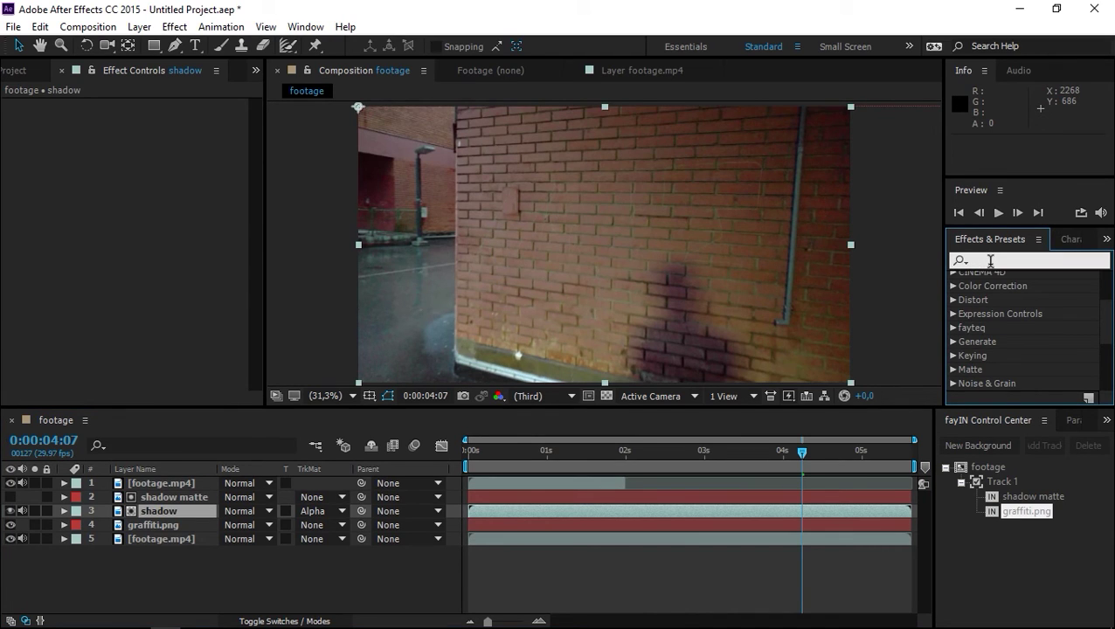
type("sat")
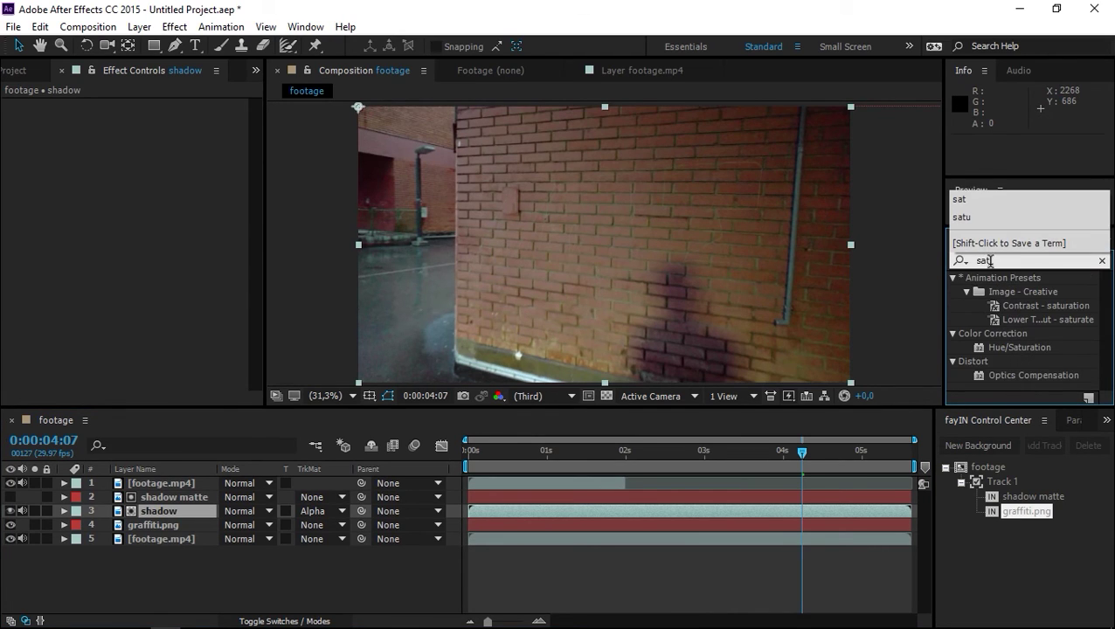
type("u")
left_click_drag(1013, 349, 188, 512)
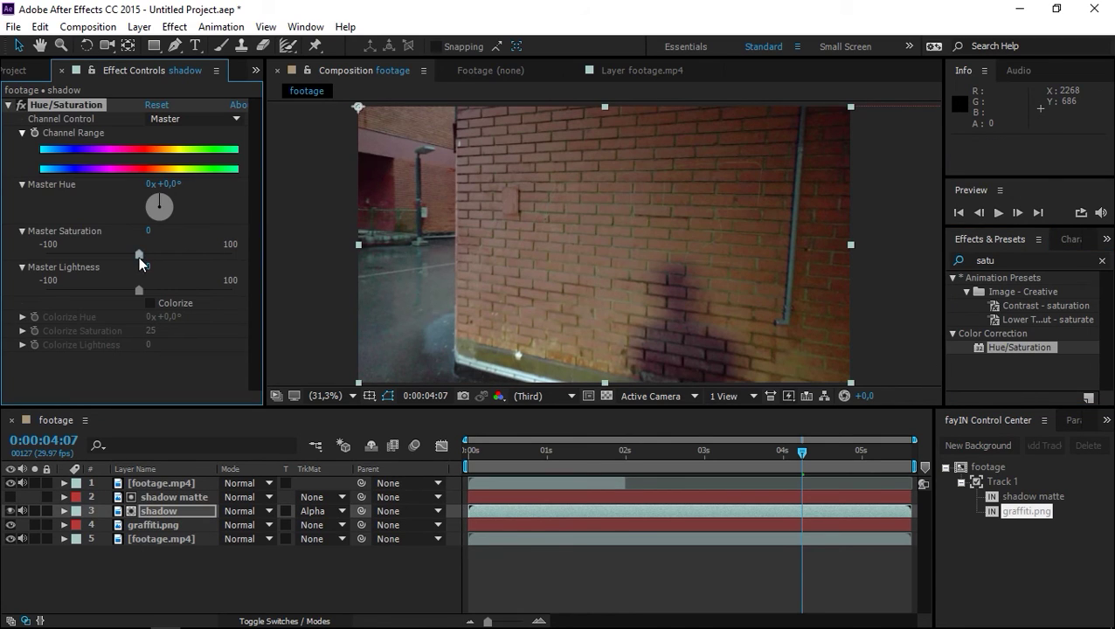
left_click_drag(139, 256, 11, 260)
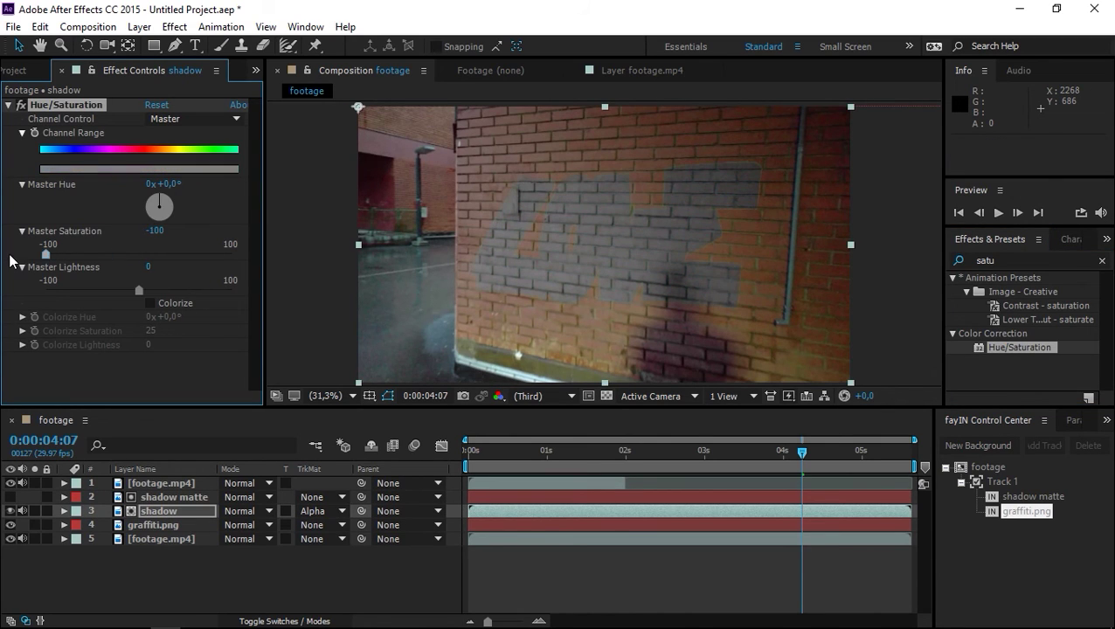
left_click(9, 105)
left_click(985, 260)
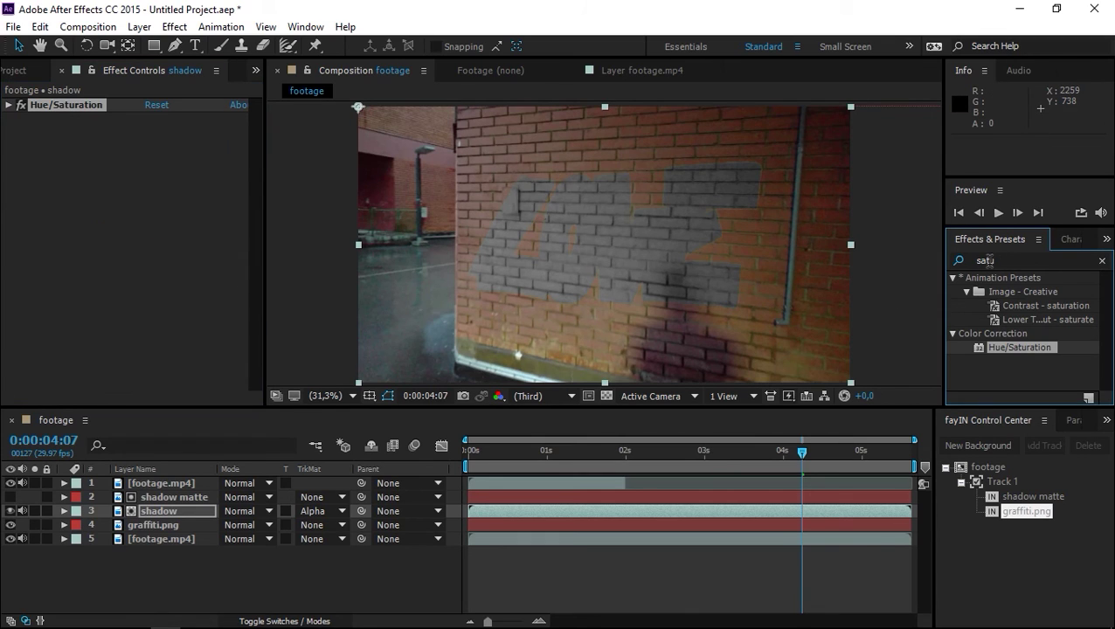
Apply the Keying > Extract effect to the shadow layer
double_click(986, 260)
type("extra")
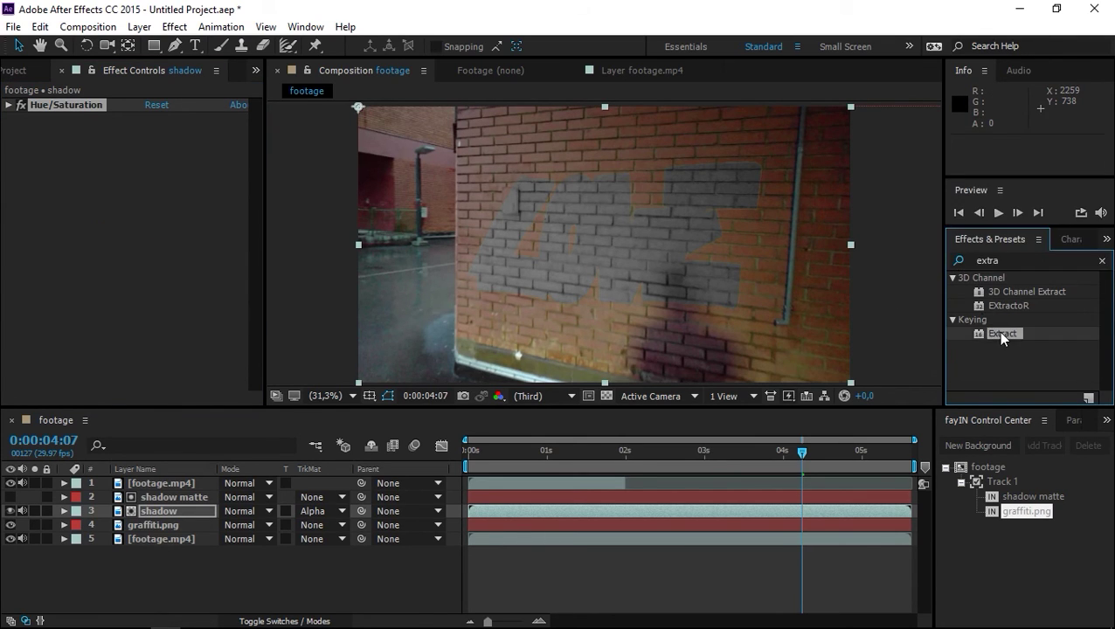
left_click_drag(997, 331, 169, 505)
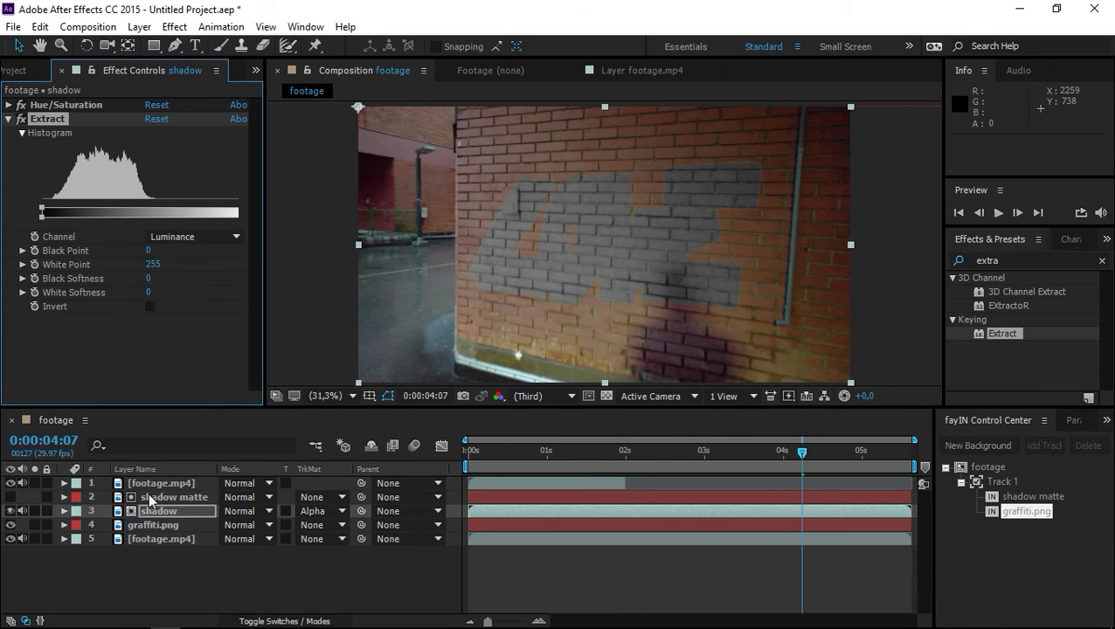
left_click(1102, 260)
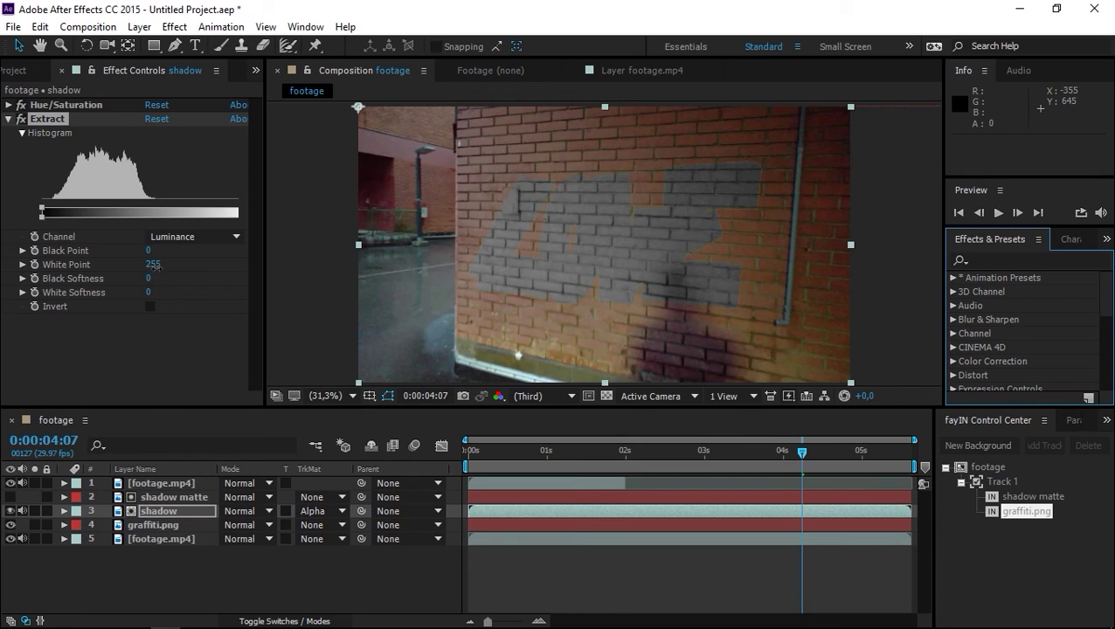
Lower Extract's White Point to 55 and set White Softness to 48
left_click_drag(149, 267, 46, 272)
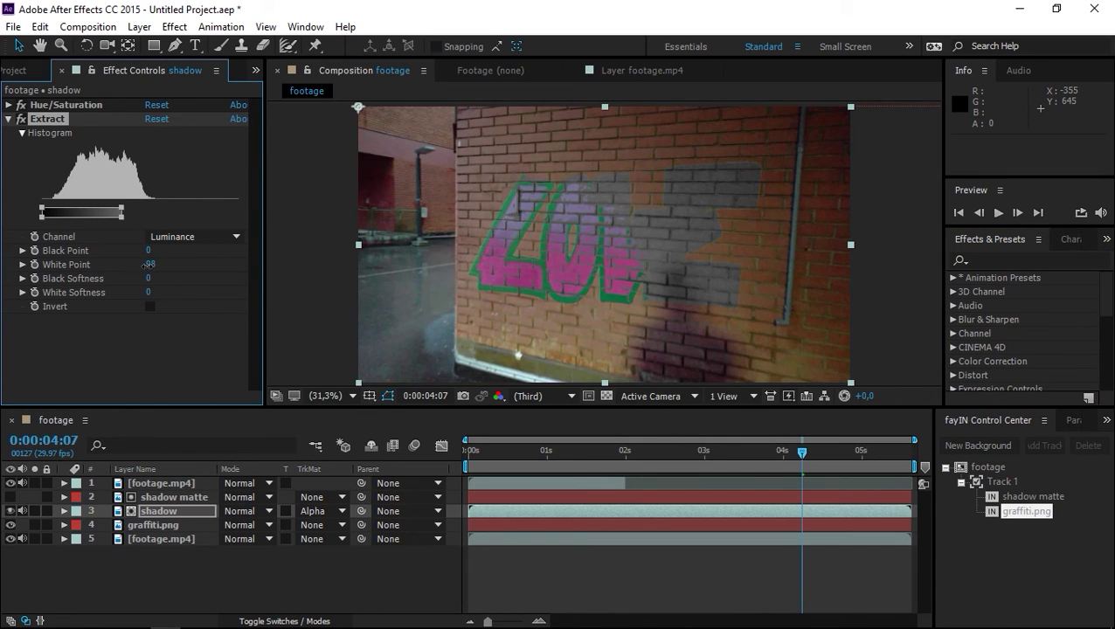
left_click_drag(148, 264, 133, 266)
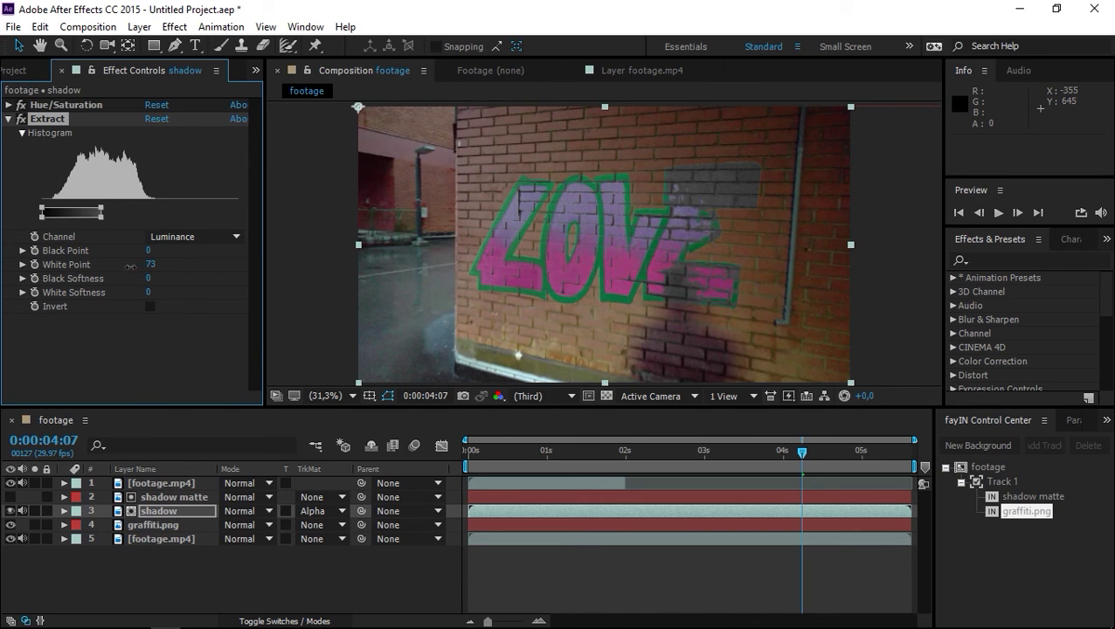
left_click_drag(127, 268, 115, 267)
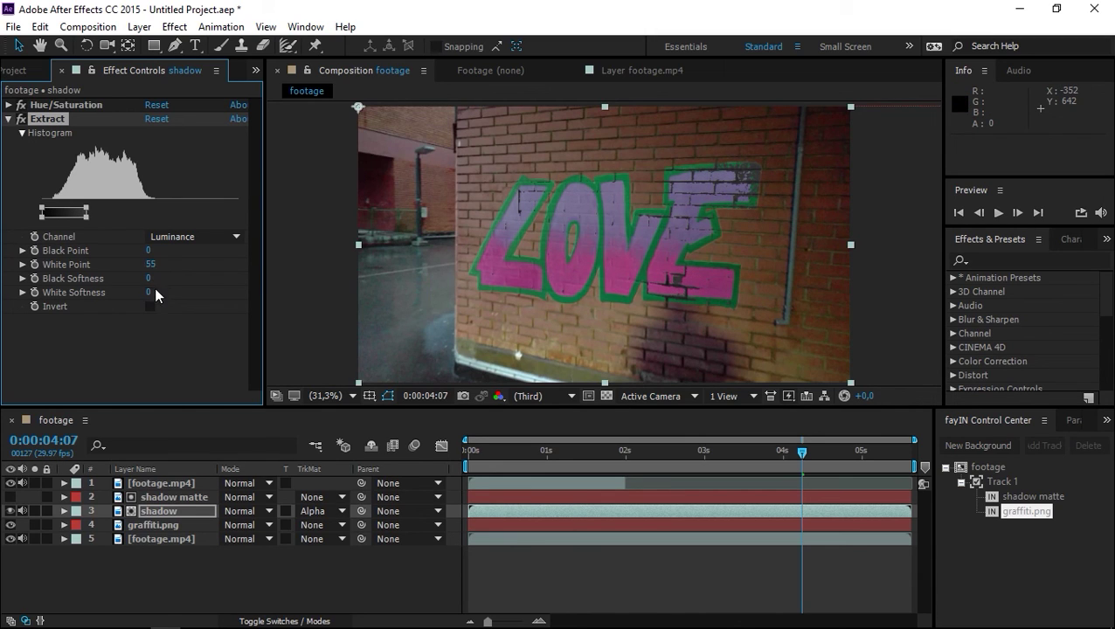
left_click_drag(150, 292, 194, 299)
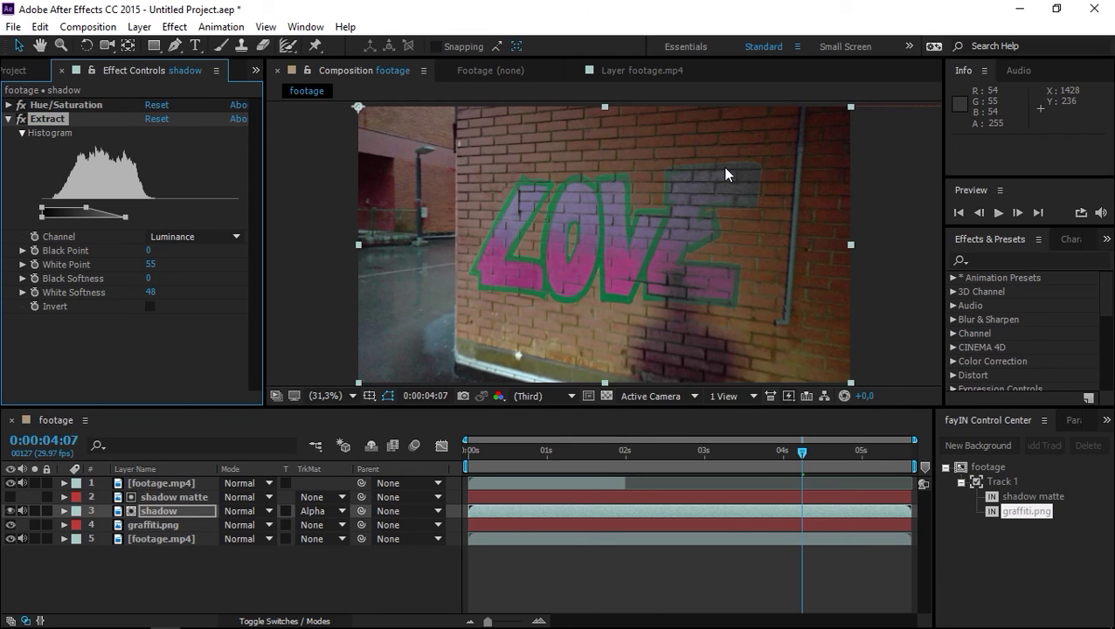
Set the shadow layer's Opacity to 25%
left_click(7, 118)
left_click(154, 512)
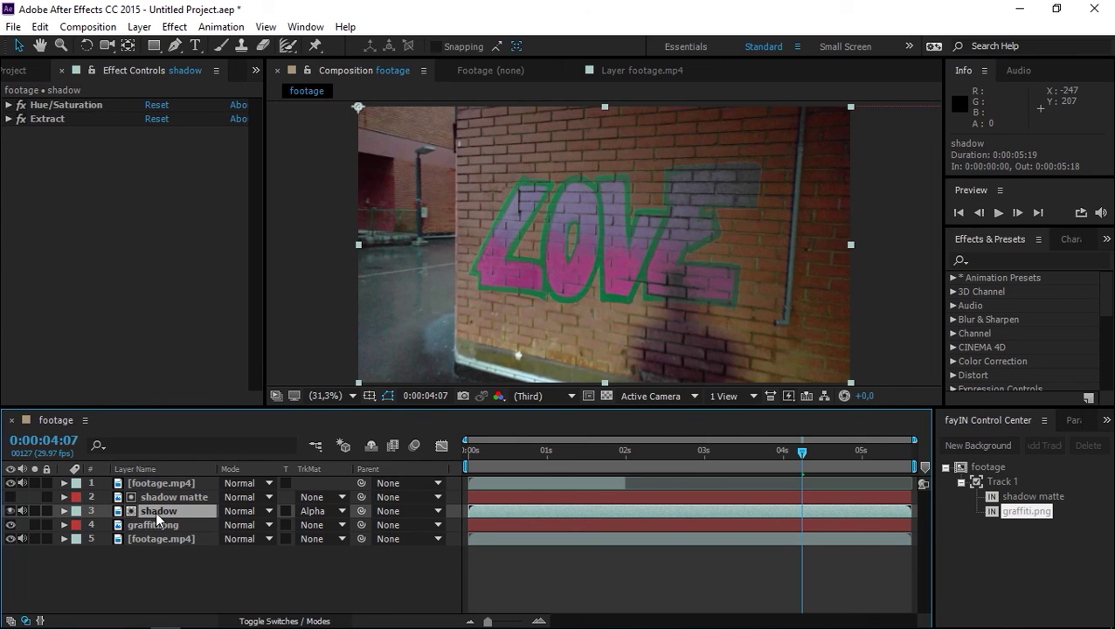
key("t")
left_click(229, 525)
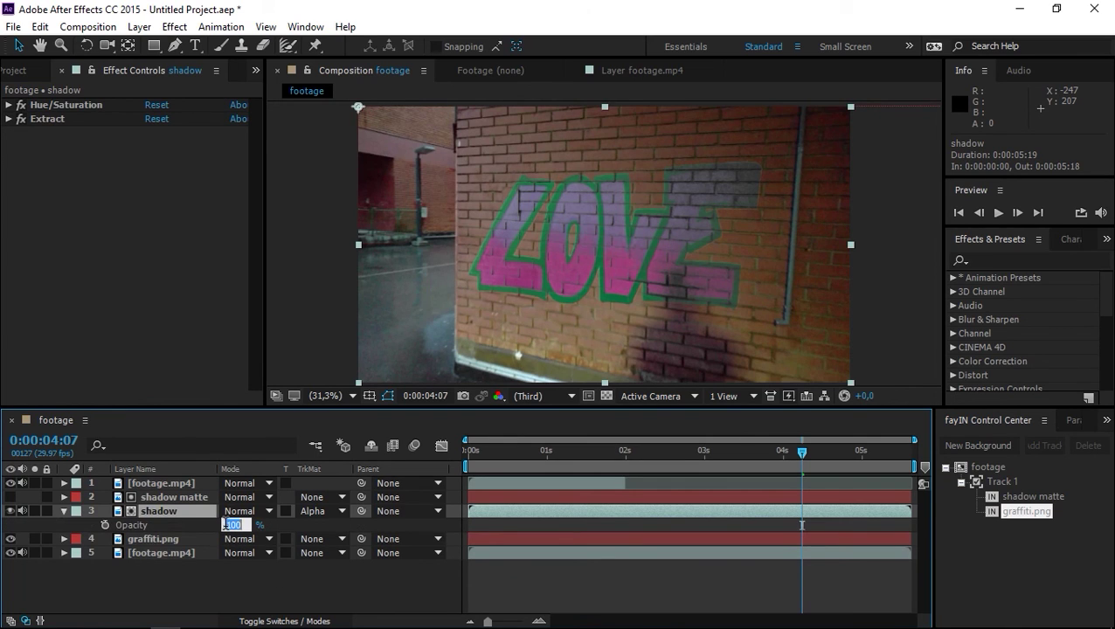
type("25")
left_click(273, 591)
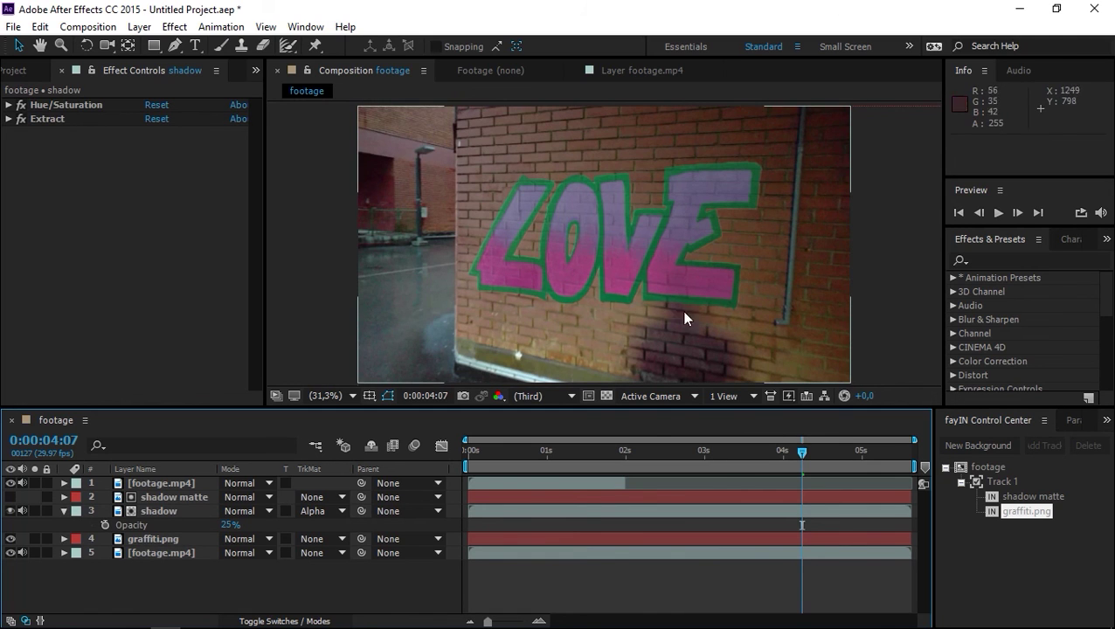
Preview the composition from 0:00:03:08 to check the shadow crossing the graffiti
left_click_drag(773, 461, 725, 456)
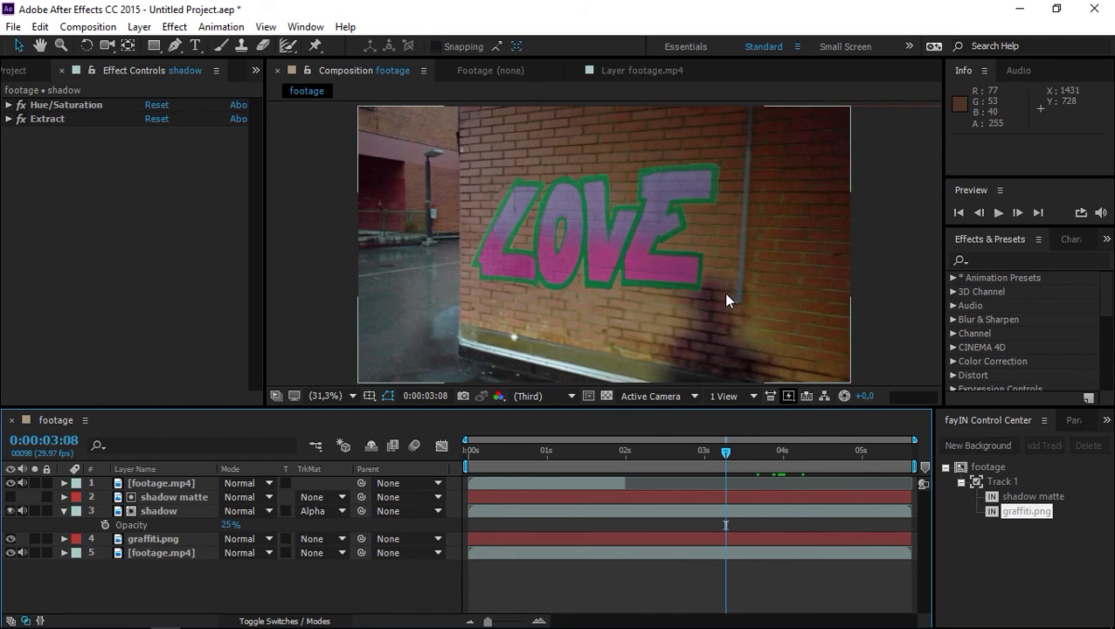
key("space")
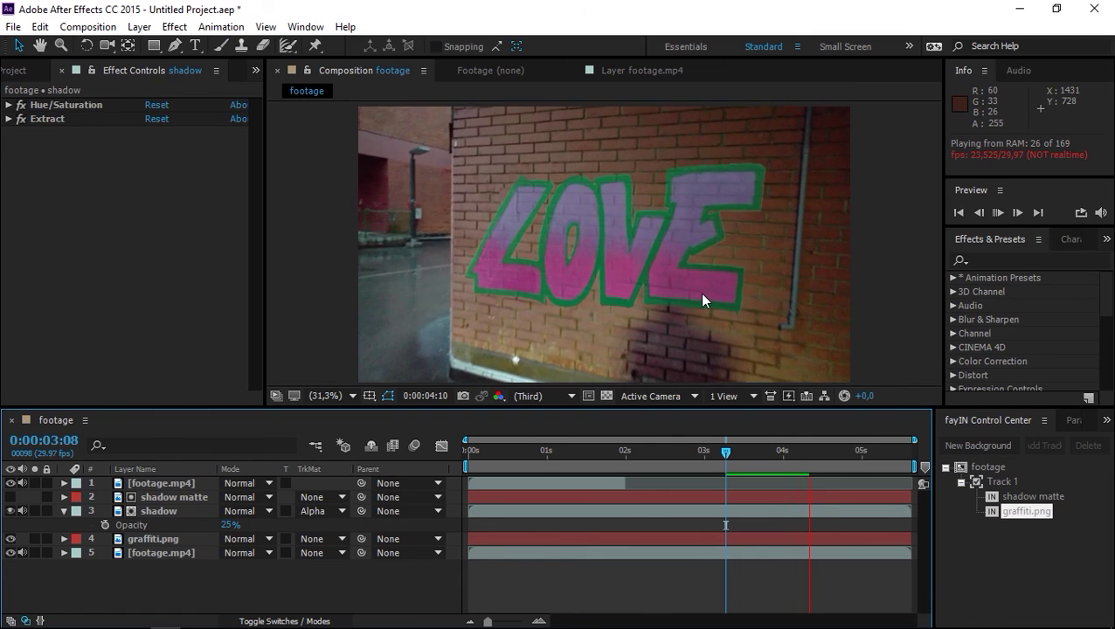
key("space")
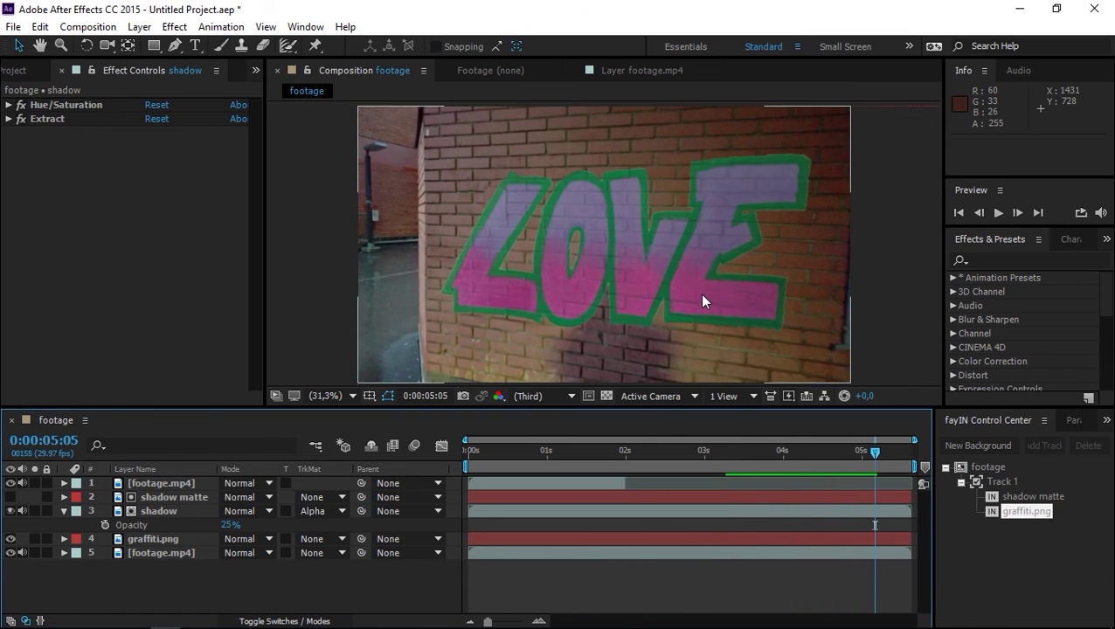